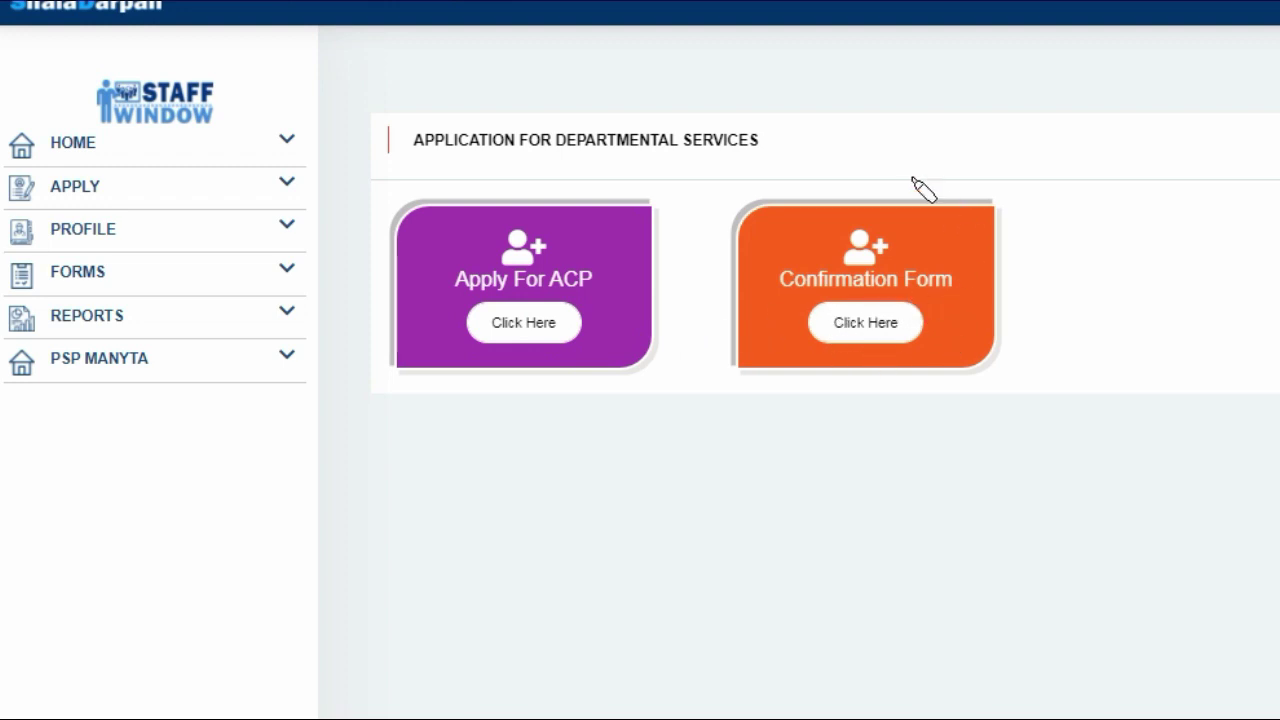
drag(910, 177, 1069, 88)
drag(542, 181, 695, 93)
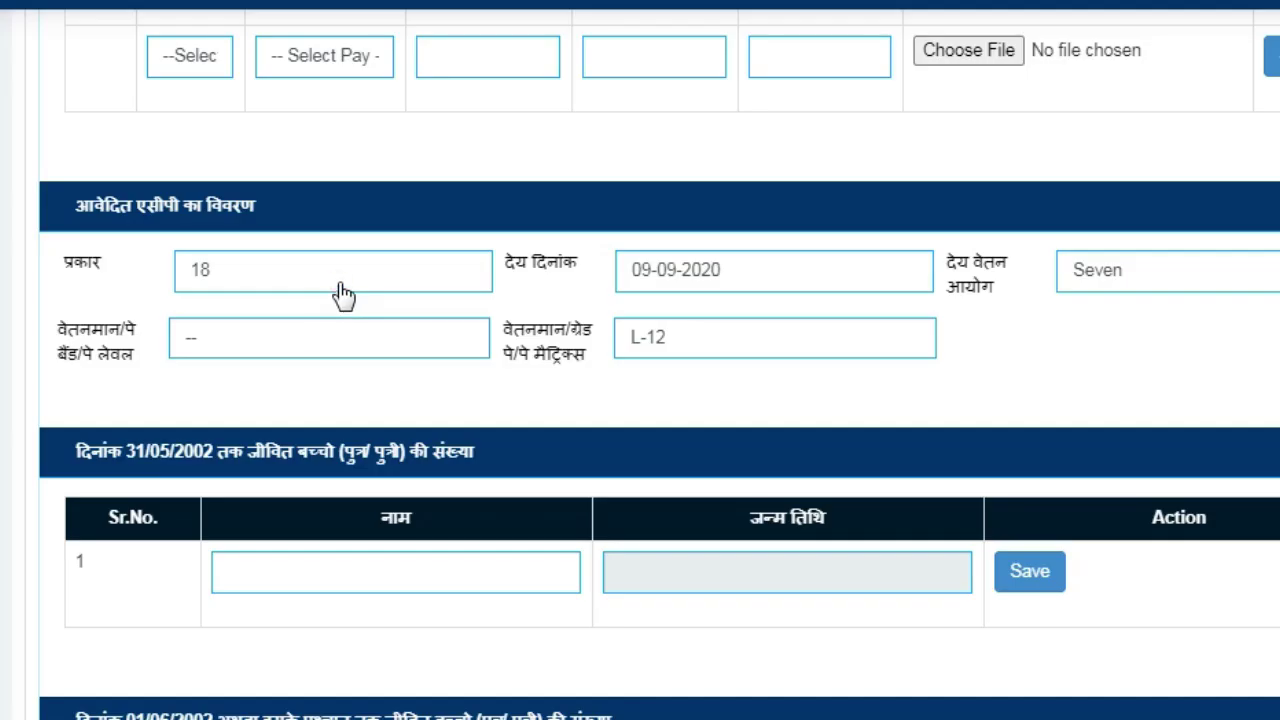
- Set the type (प्रकार) to 18 in the applied ACP details section
click(337, 277)
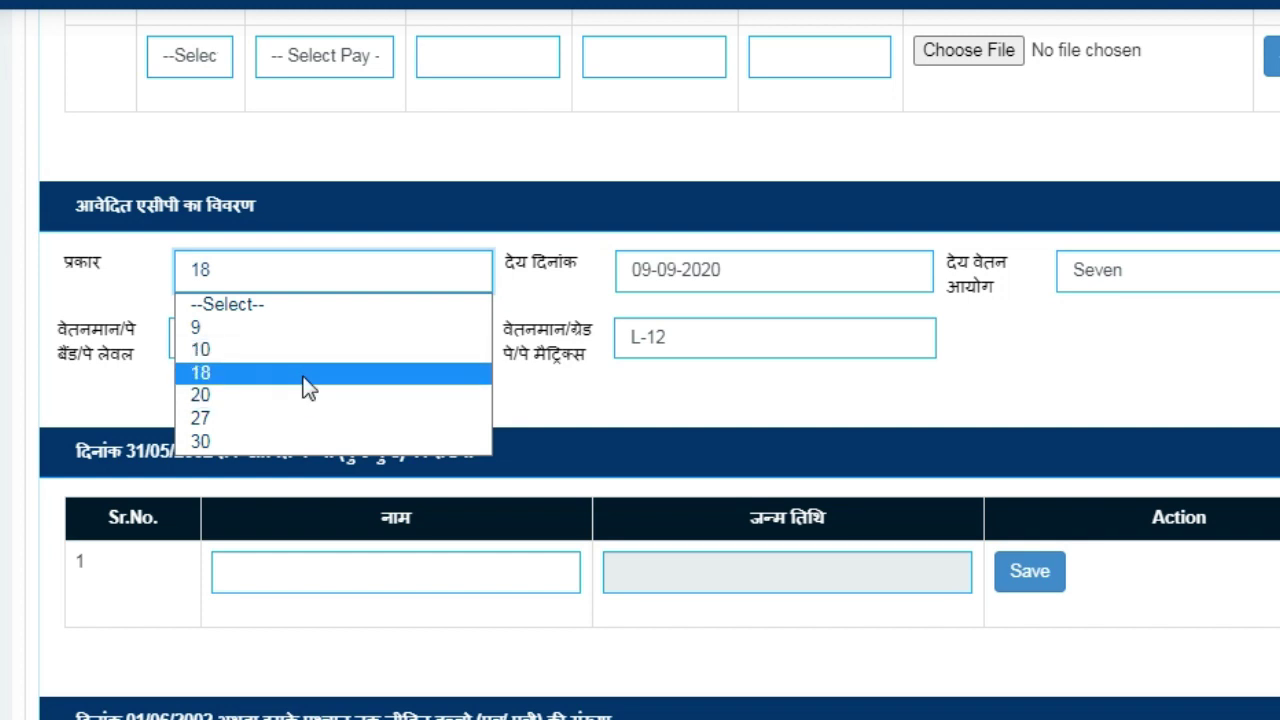
click(363, 373)
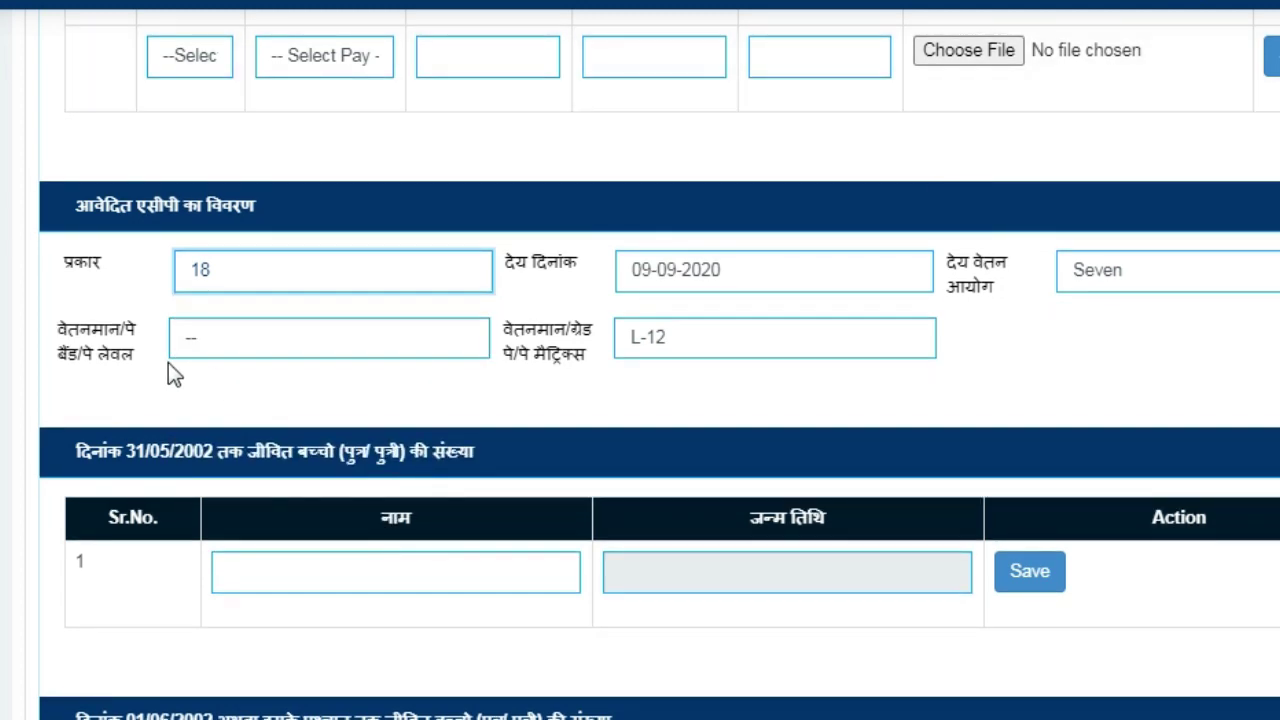
click(288, 292)
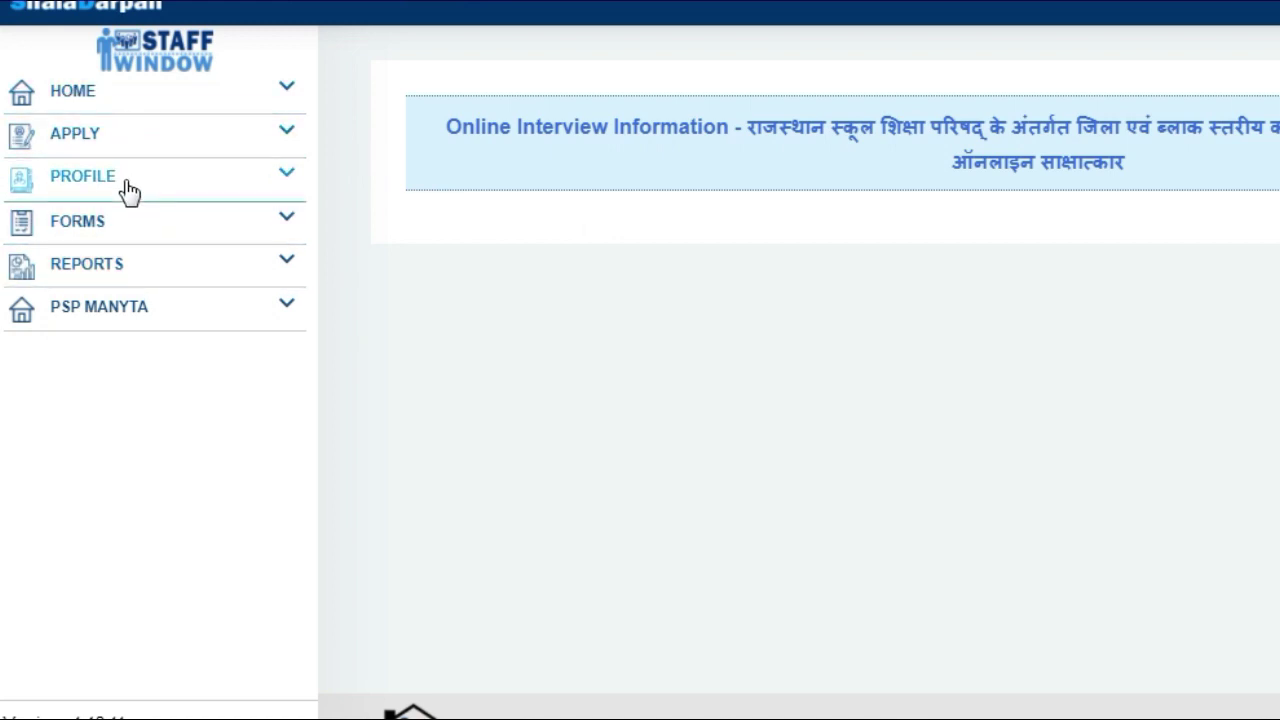
- Open the forms page under Application for Departmental Services
click(160, 234)
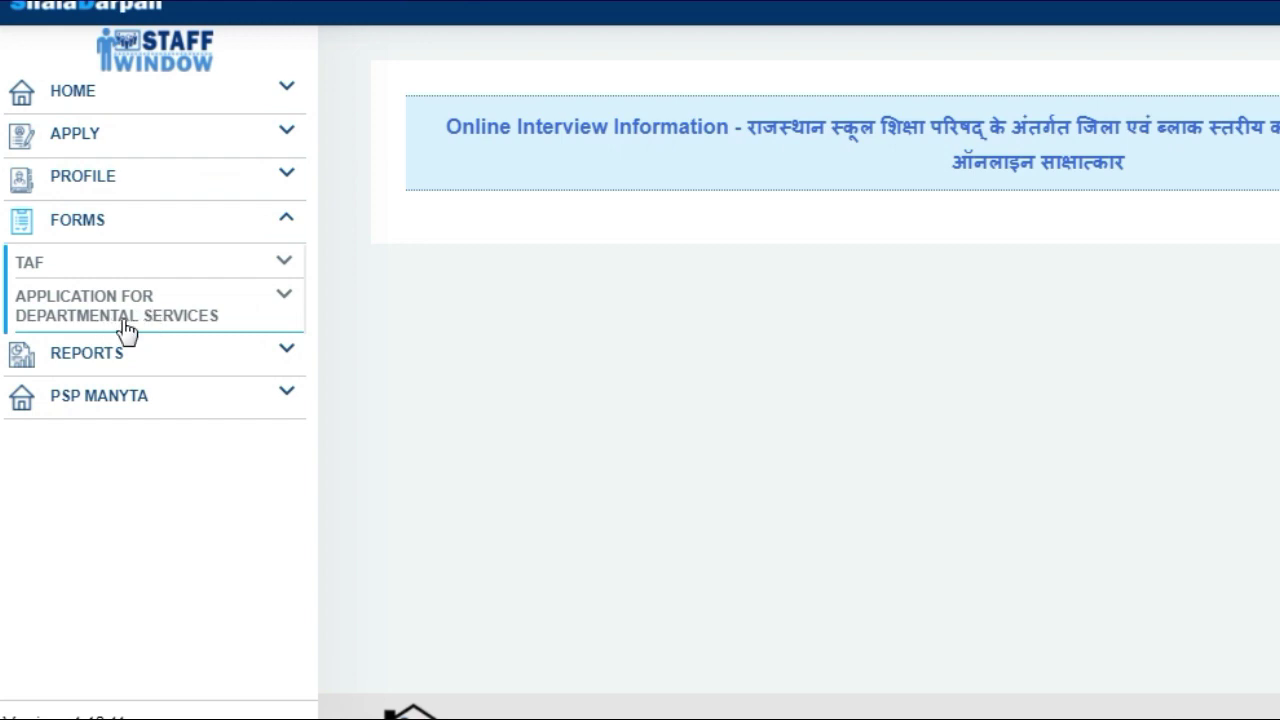
click(230, 320)
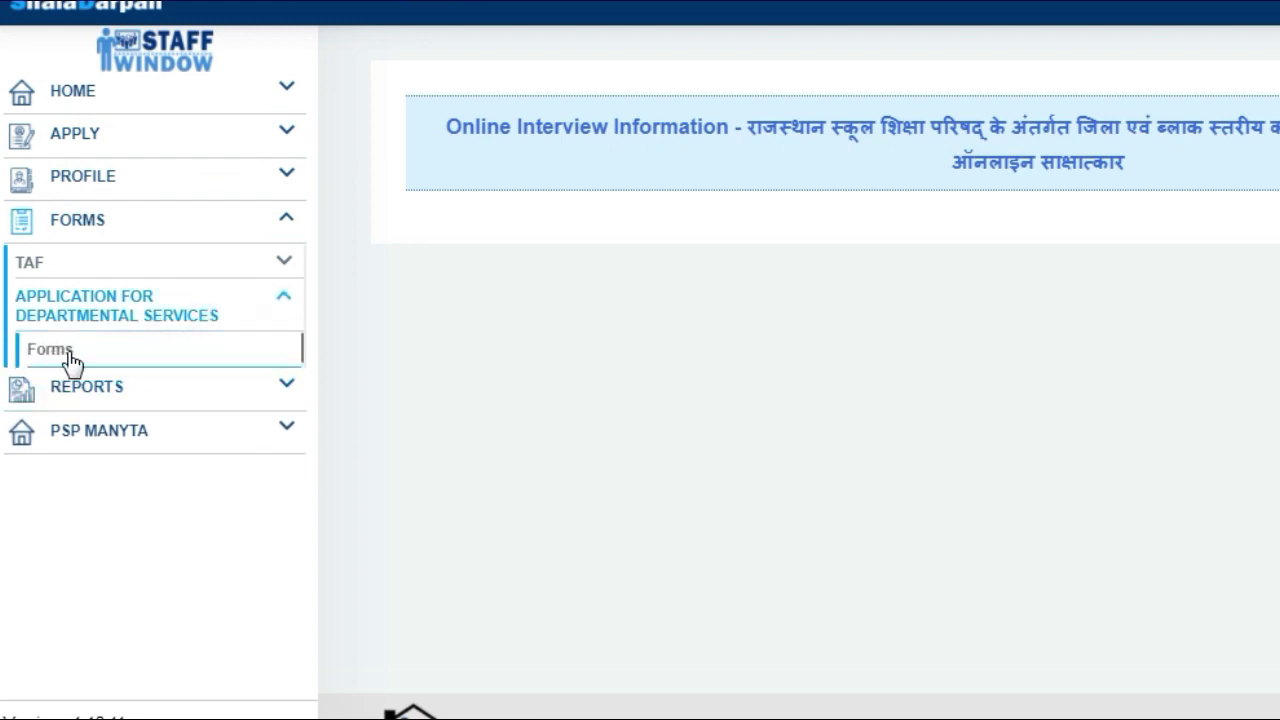
click(66, 360)
click(64, 356)
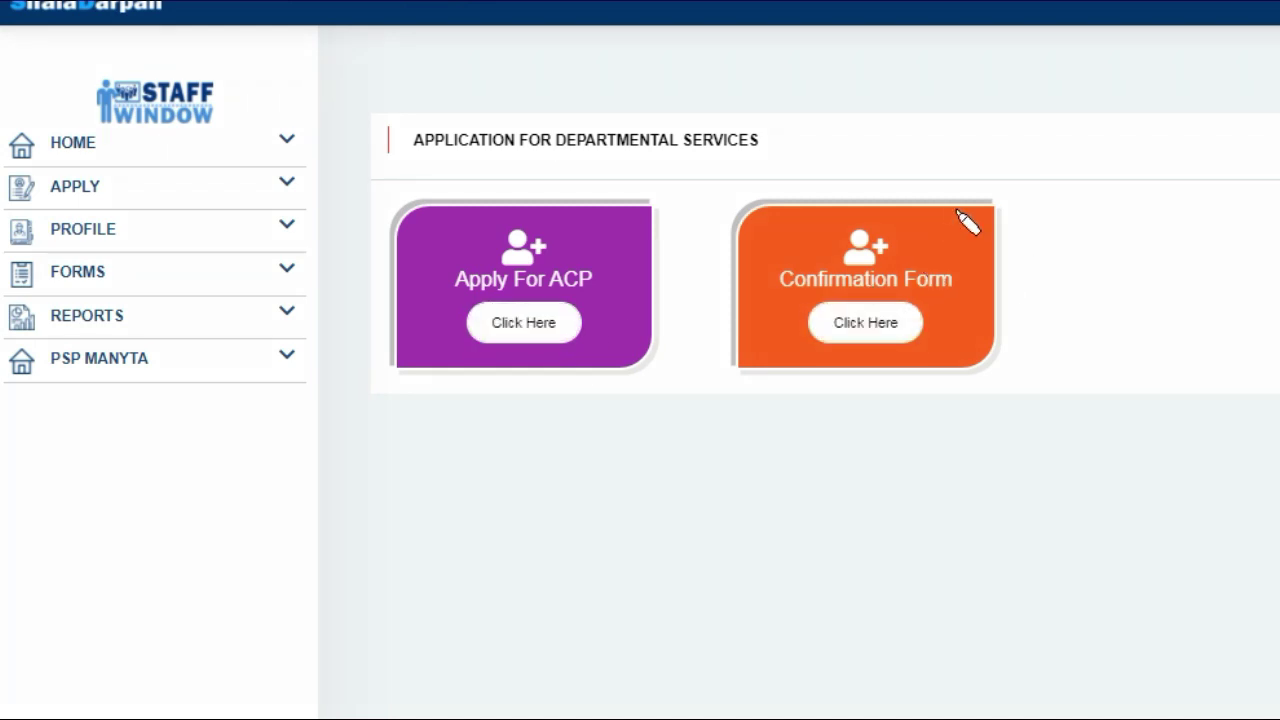
mouse_move(956, 212)
mouse_down()
mouse_move(960, 192)
mouse_move(1120, 158)
mouse_up()
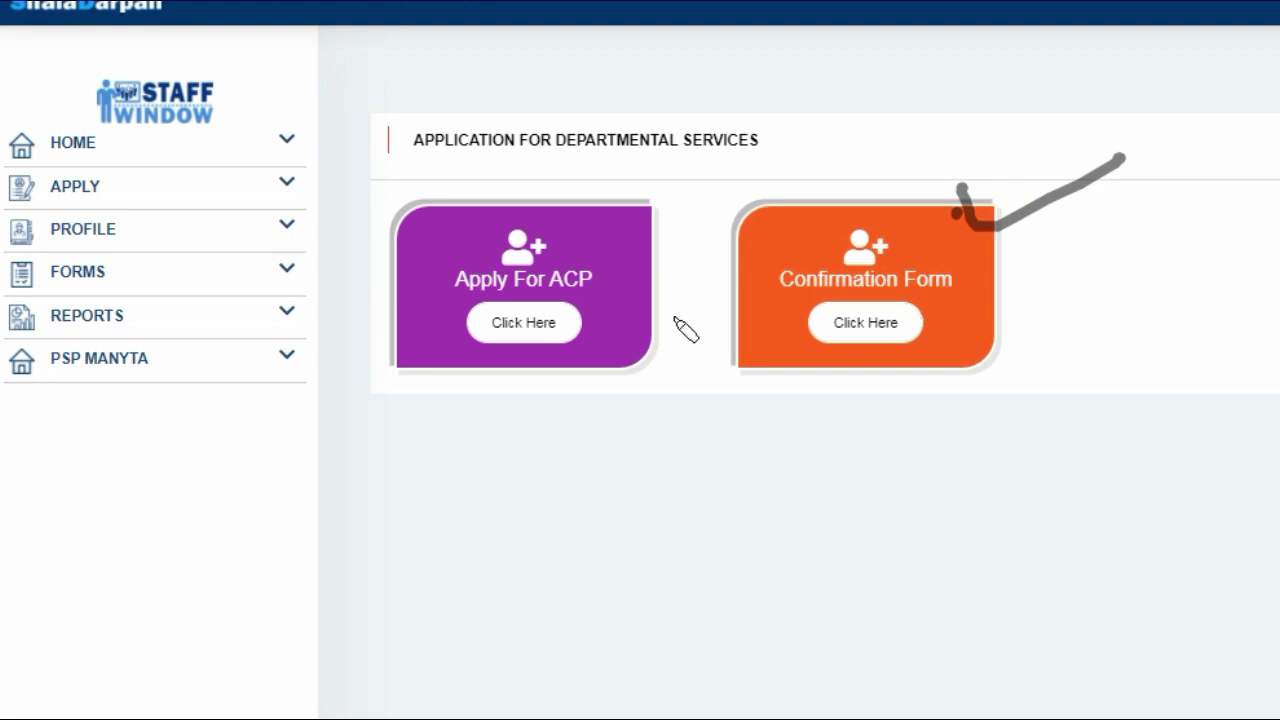
drag(605, 188, 730, 160)
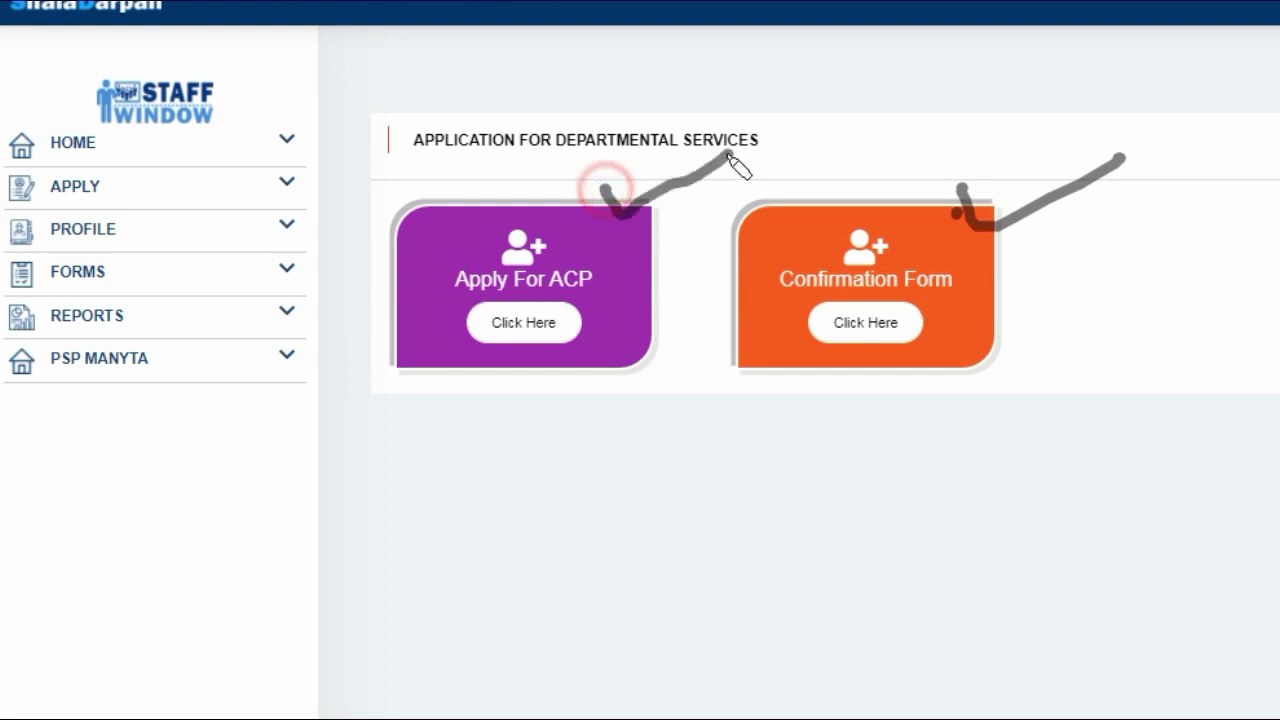
drag(985, 168, 1140, 152)
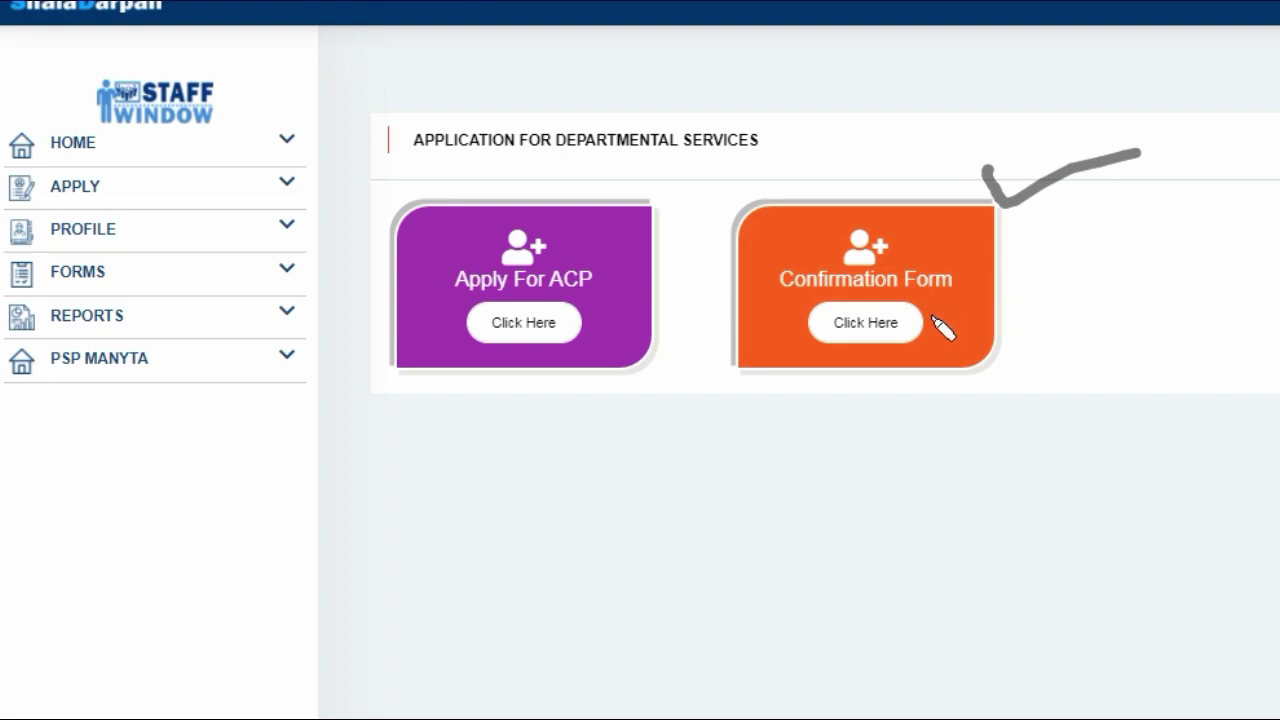
- Open the Apply For ACP application form
click(546, 342)
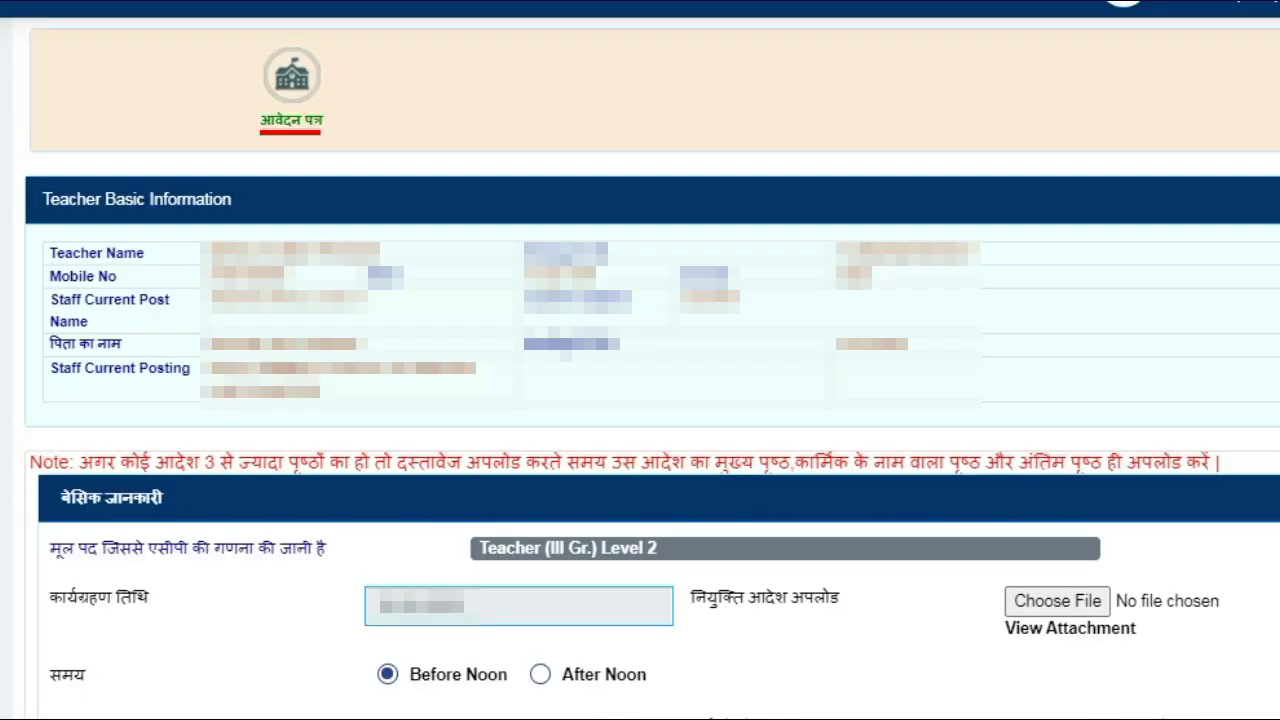
drag(550, 376, 722, 330)
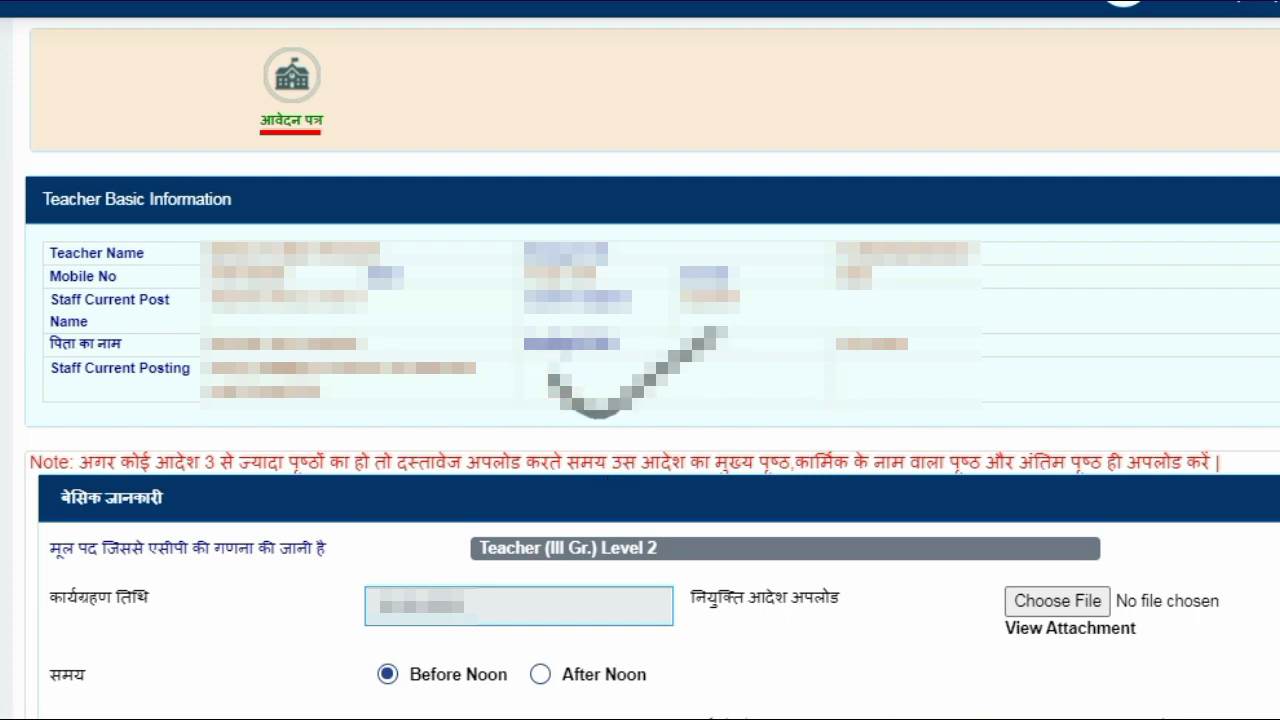
key(Escape)
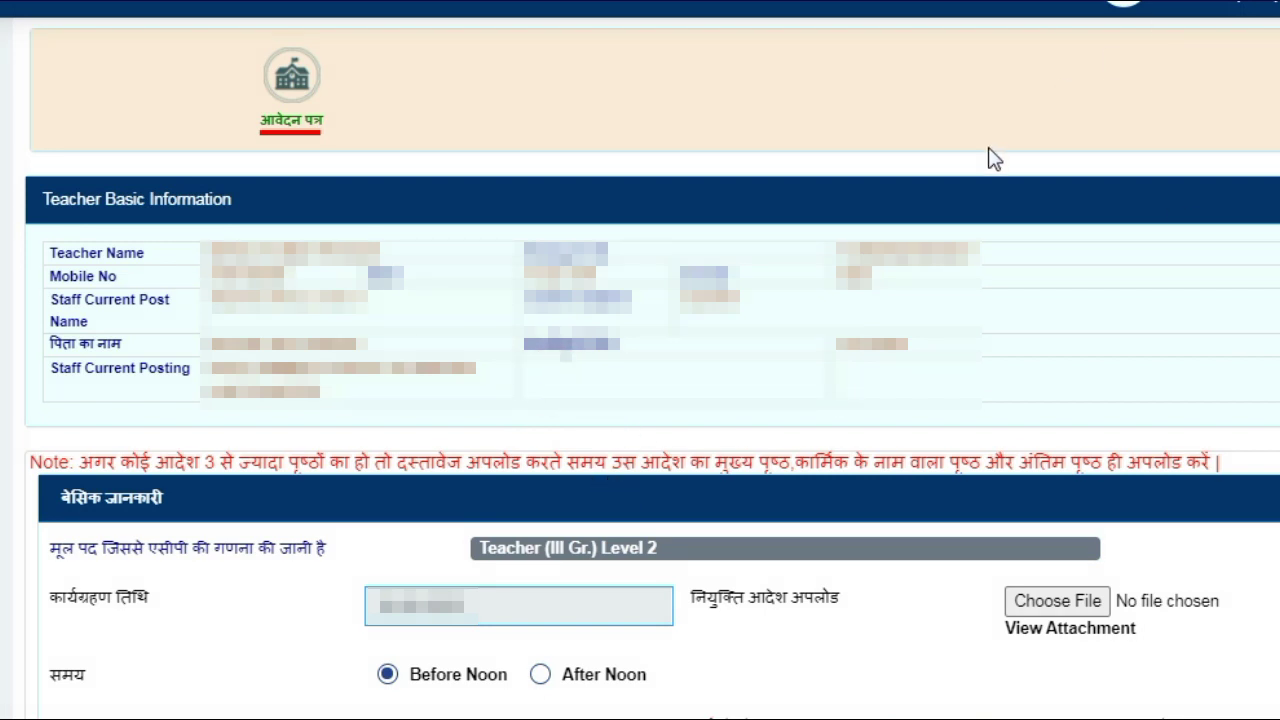
- Try to choose a file for the appointment order upload in the basic information section
scroll(1018, 230, down, 4)
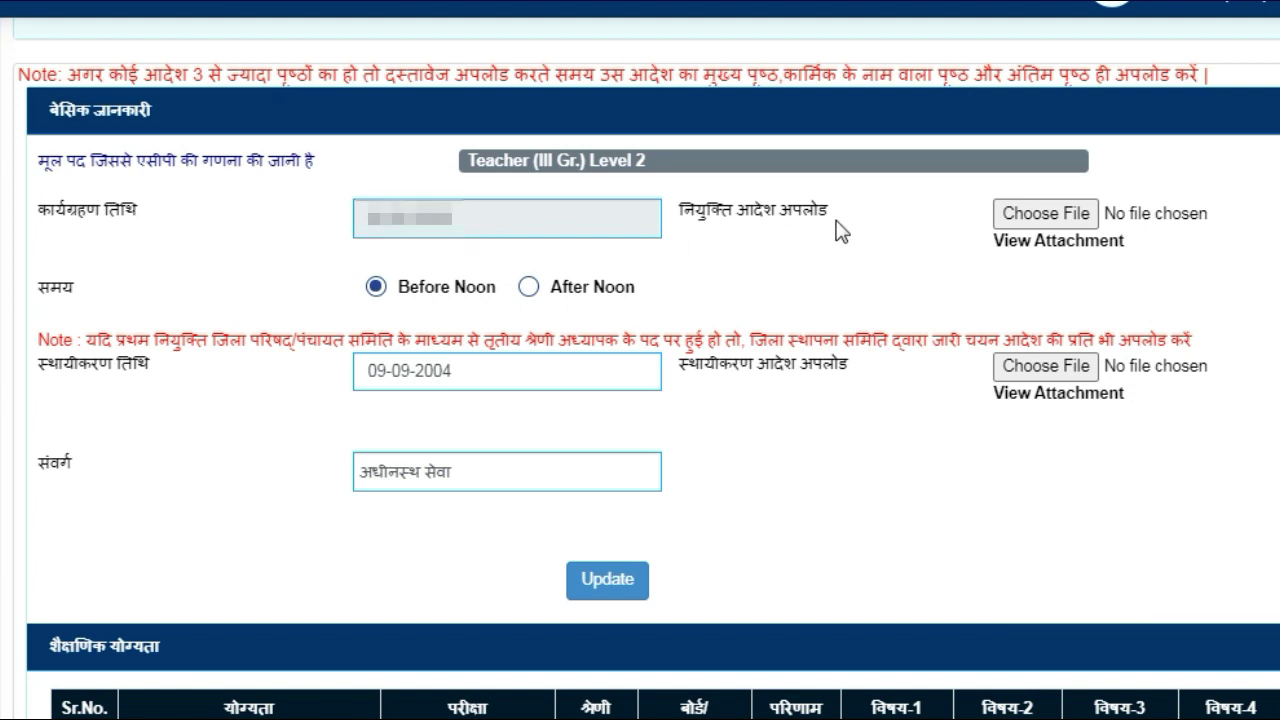
click(1045, 214)
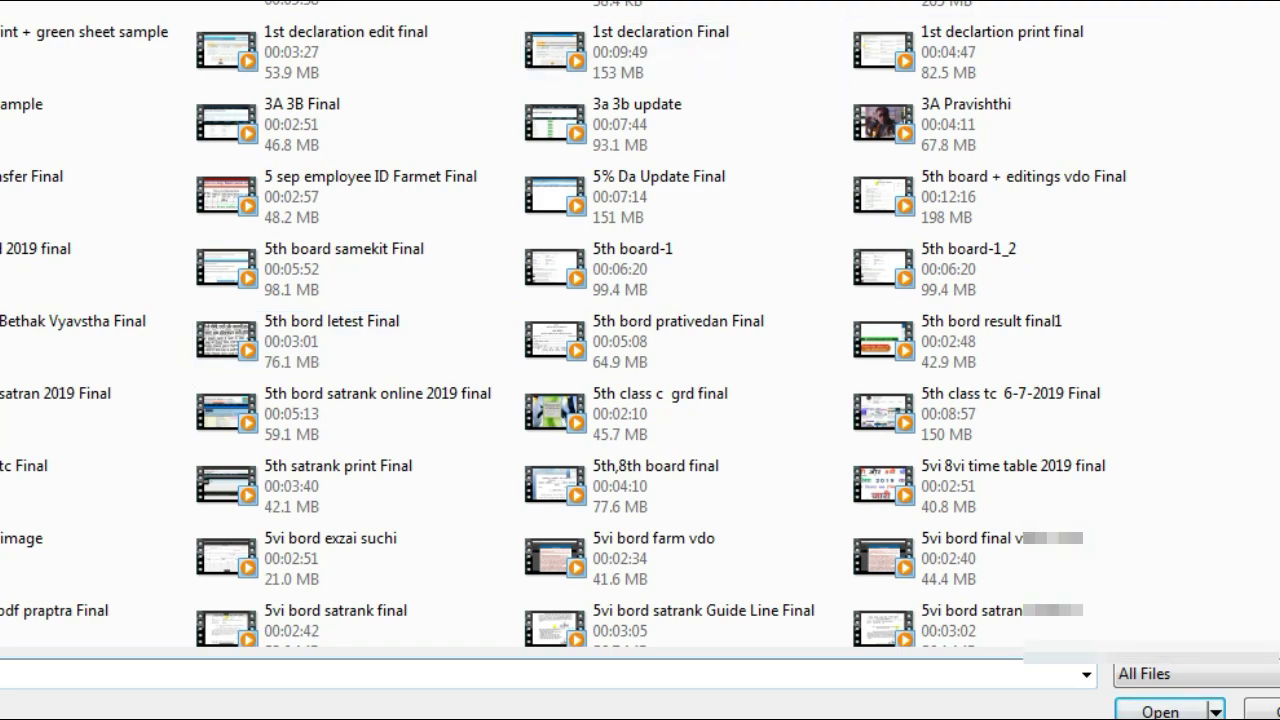
key(Escape)
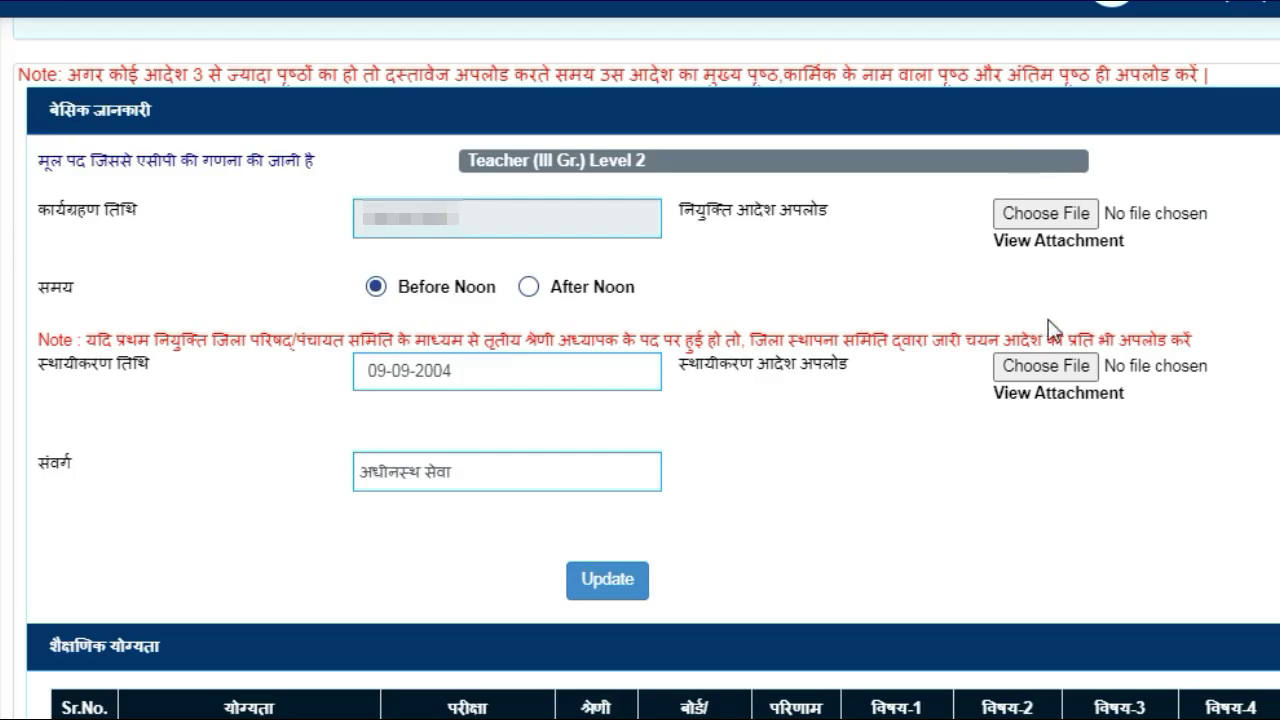
- View the attached appointment order and confirmation order in the basic information section, closing each document again
click(1051, 244)
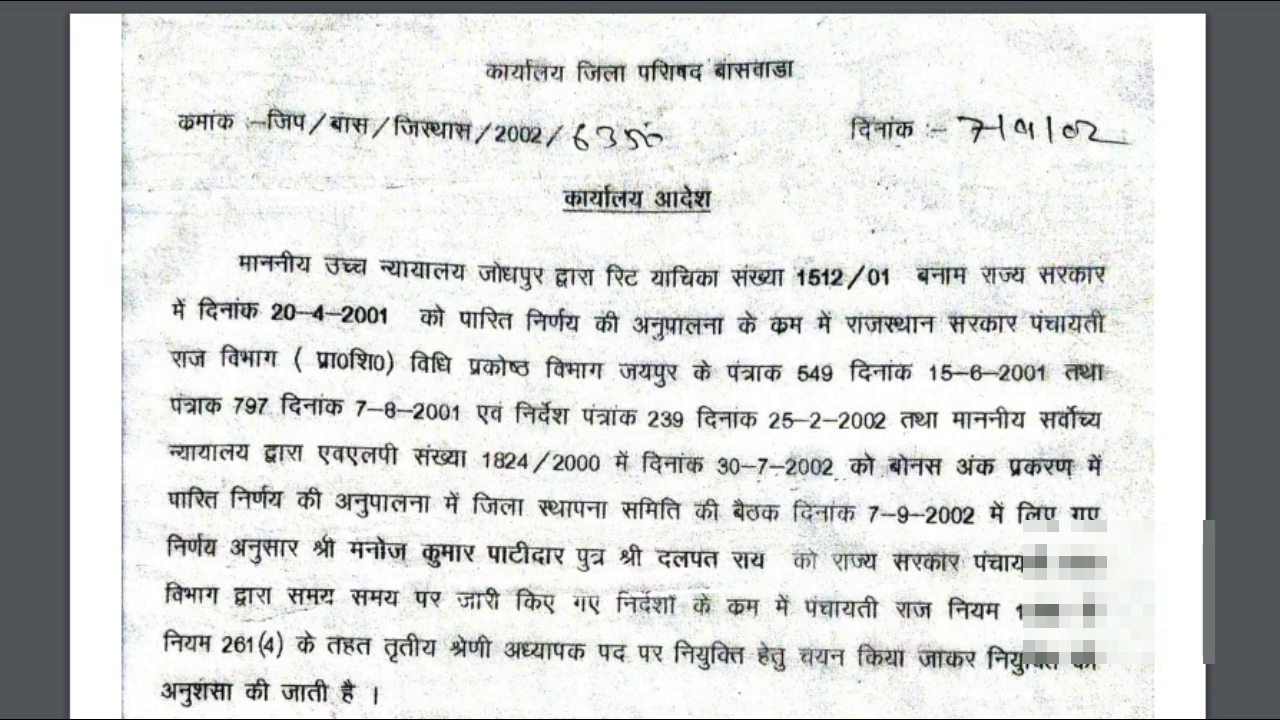
key(ctrl+w)
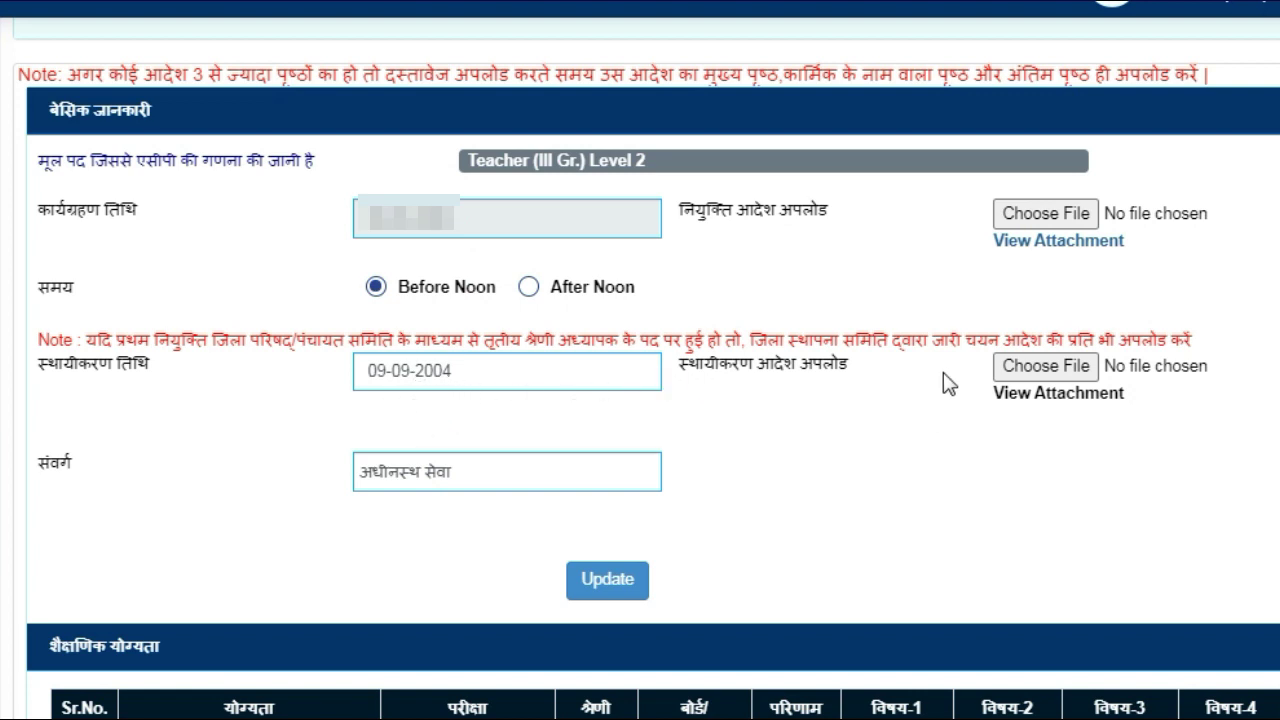
click(1056, 395)
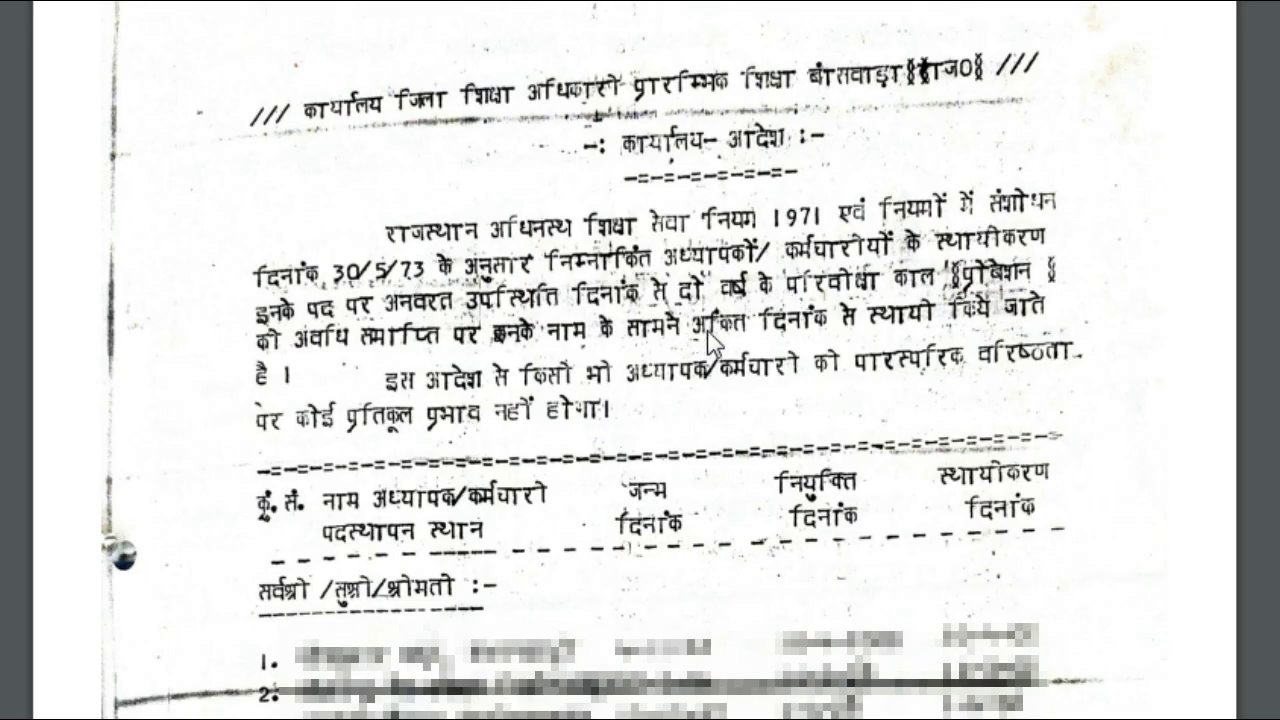
key(ctrl+w)
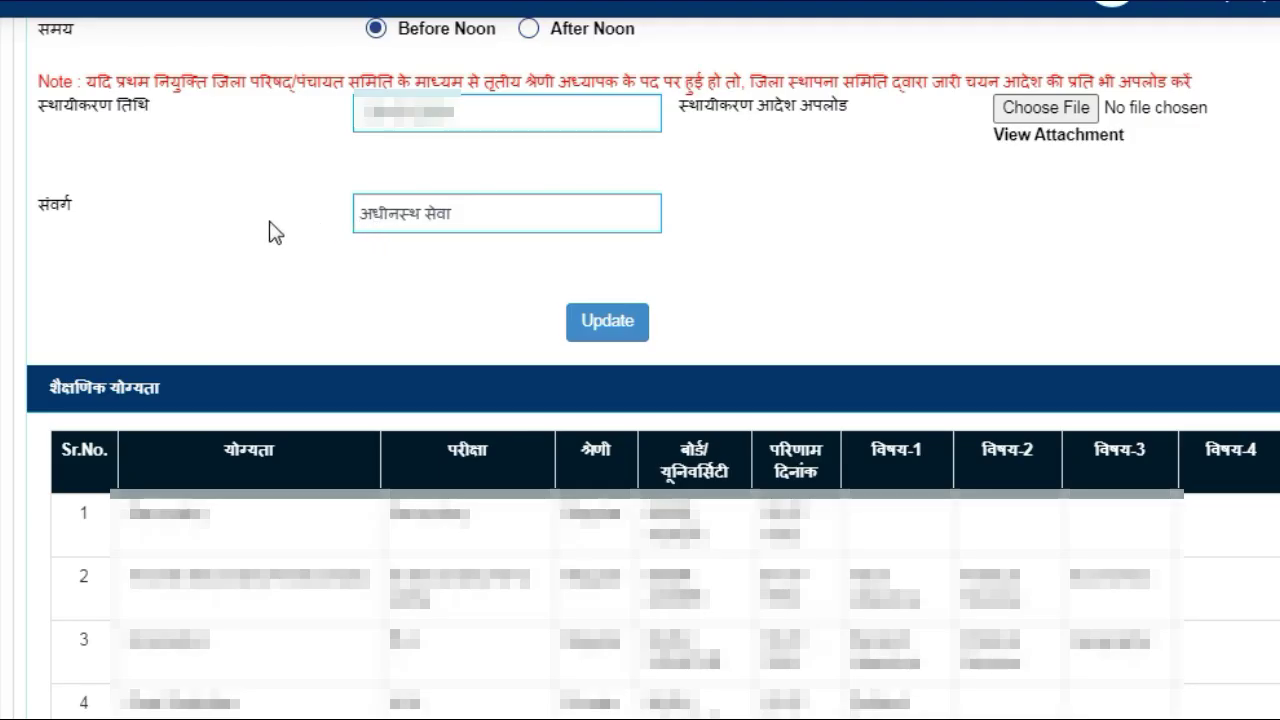
- Set the cadre (संवर्ग) to अधीनस्थ सेवा in the basic information section
click(443, 234)
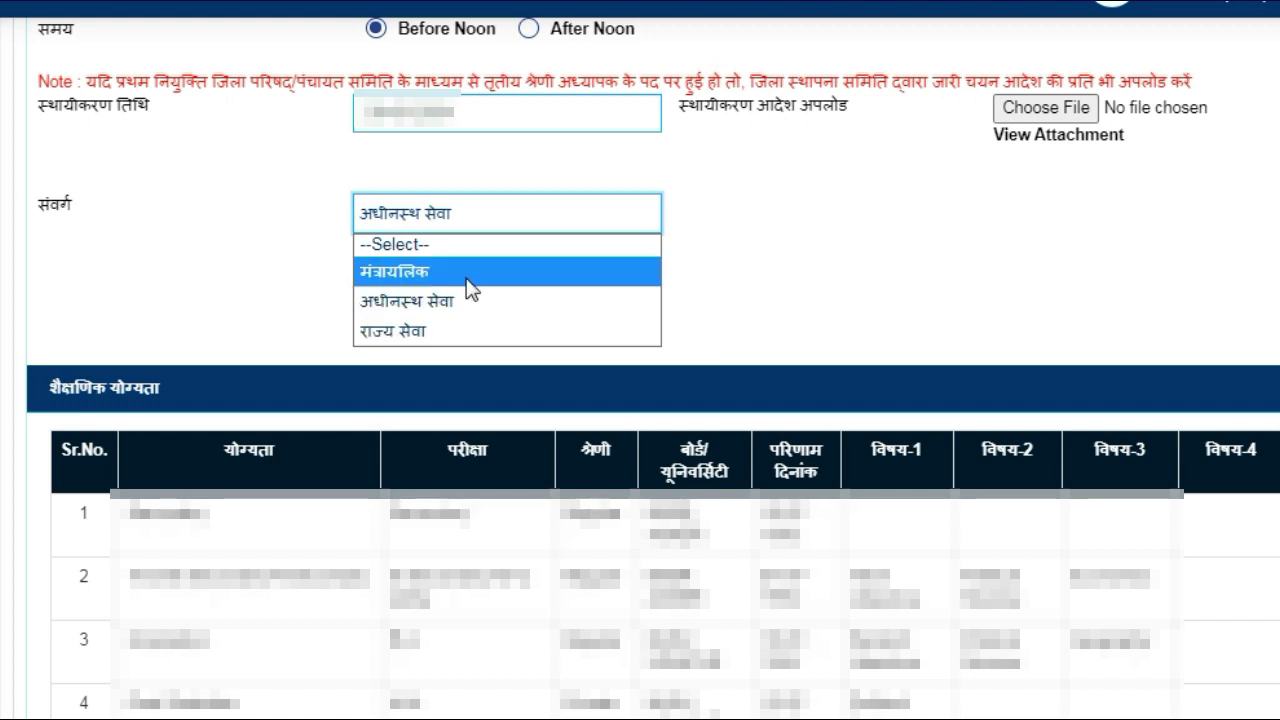
click(567, 315)
click(530, 214)
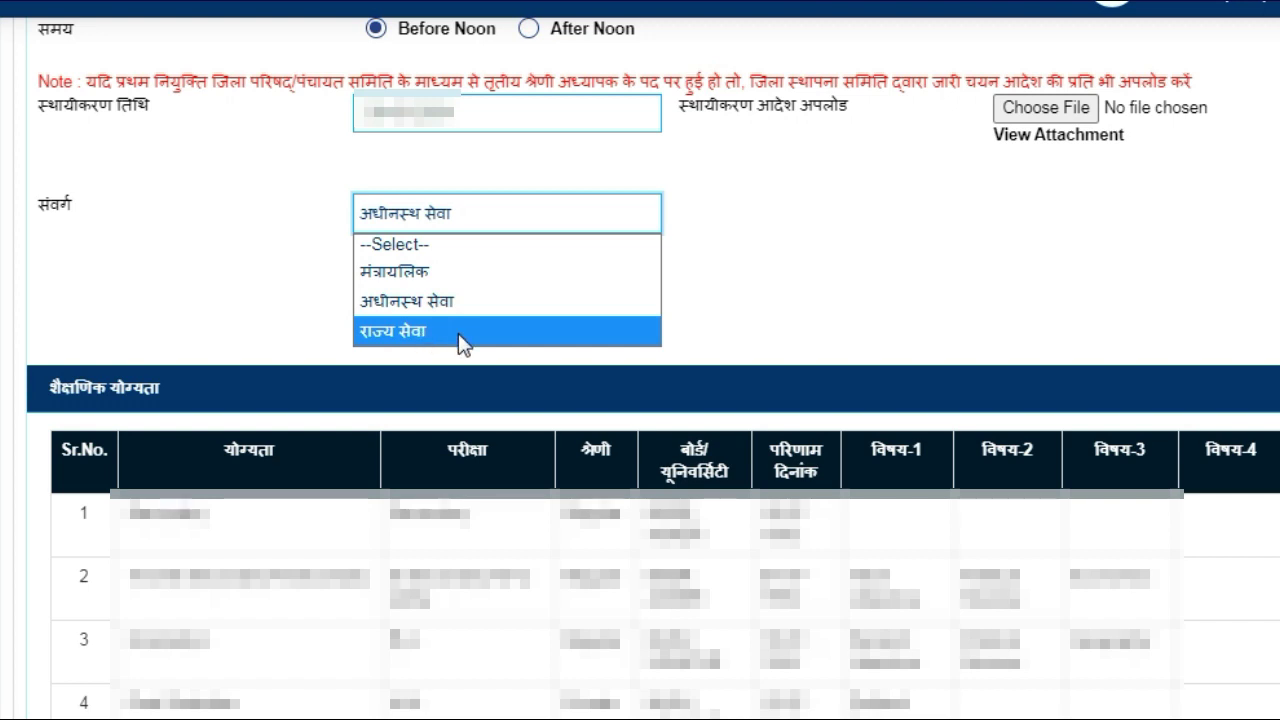
click(528, 308)
- Set the not-applicable option (लागू नहीं) to No for the section on promotions during service
scroll(528, 308, down, 3)
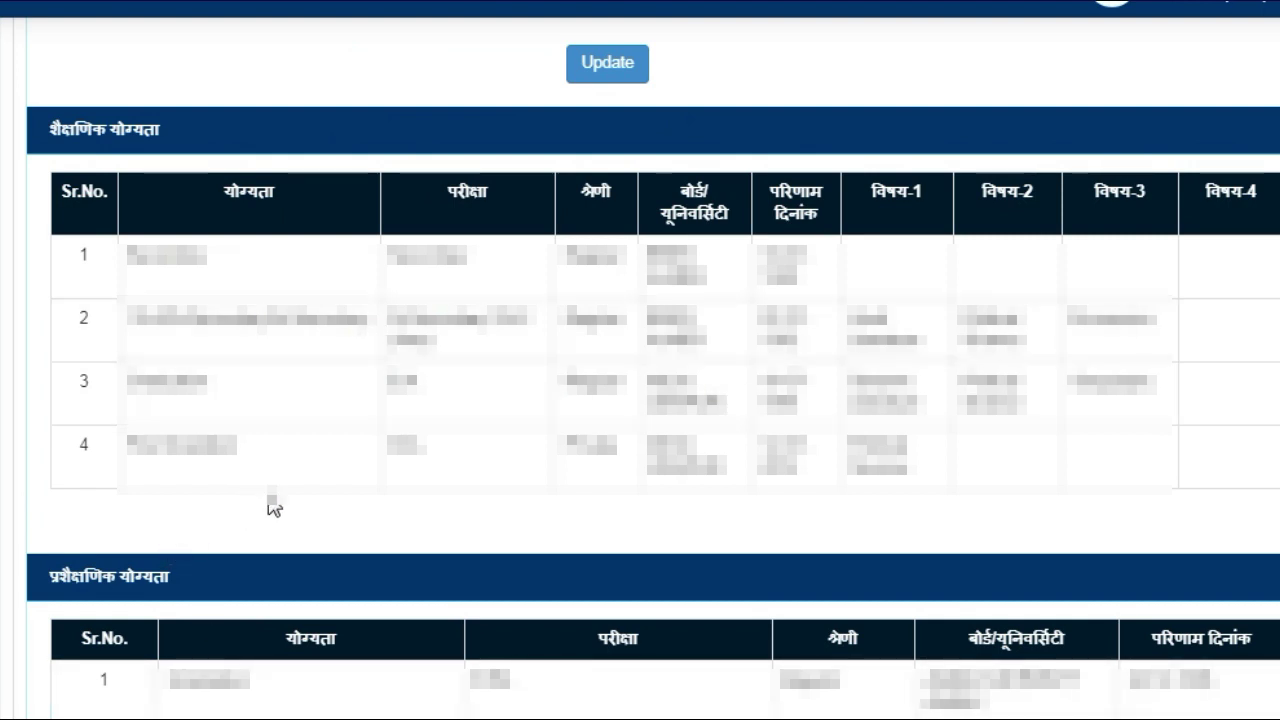
scroll(272, 508, down, 4)
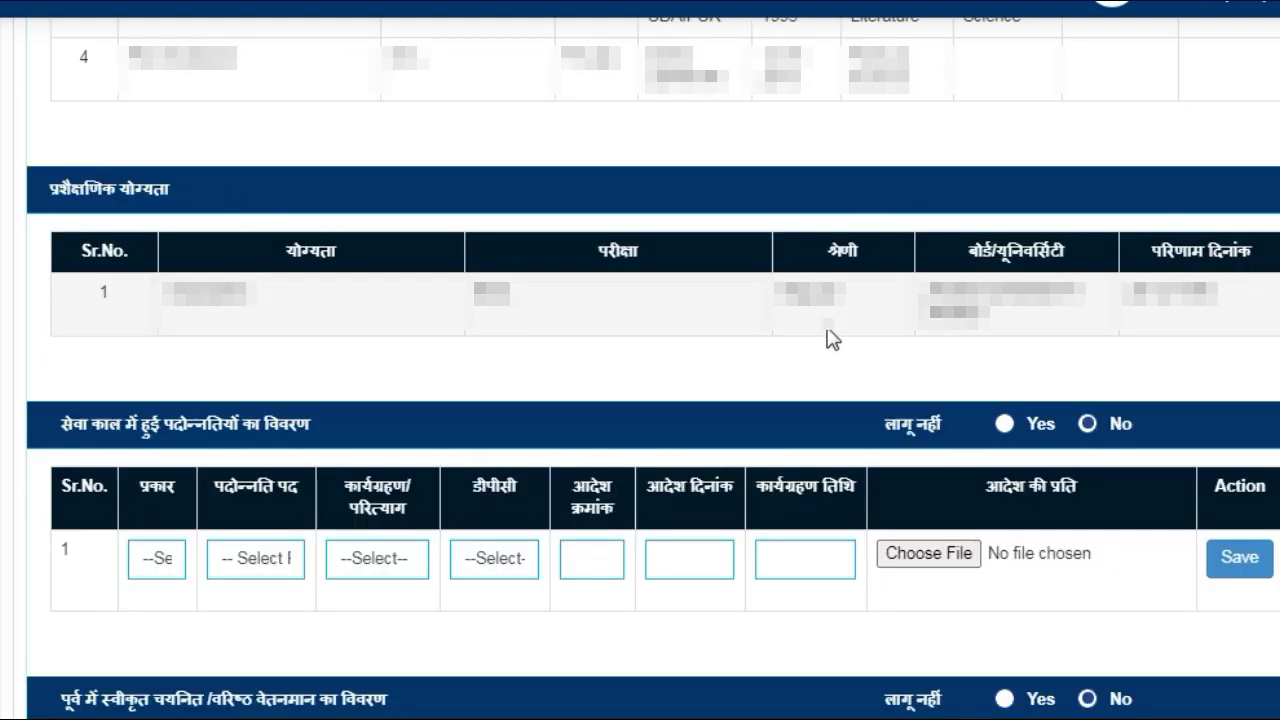
scroll(156, 244, down, 3)
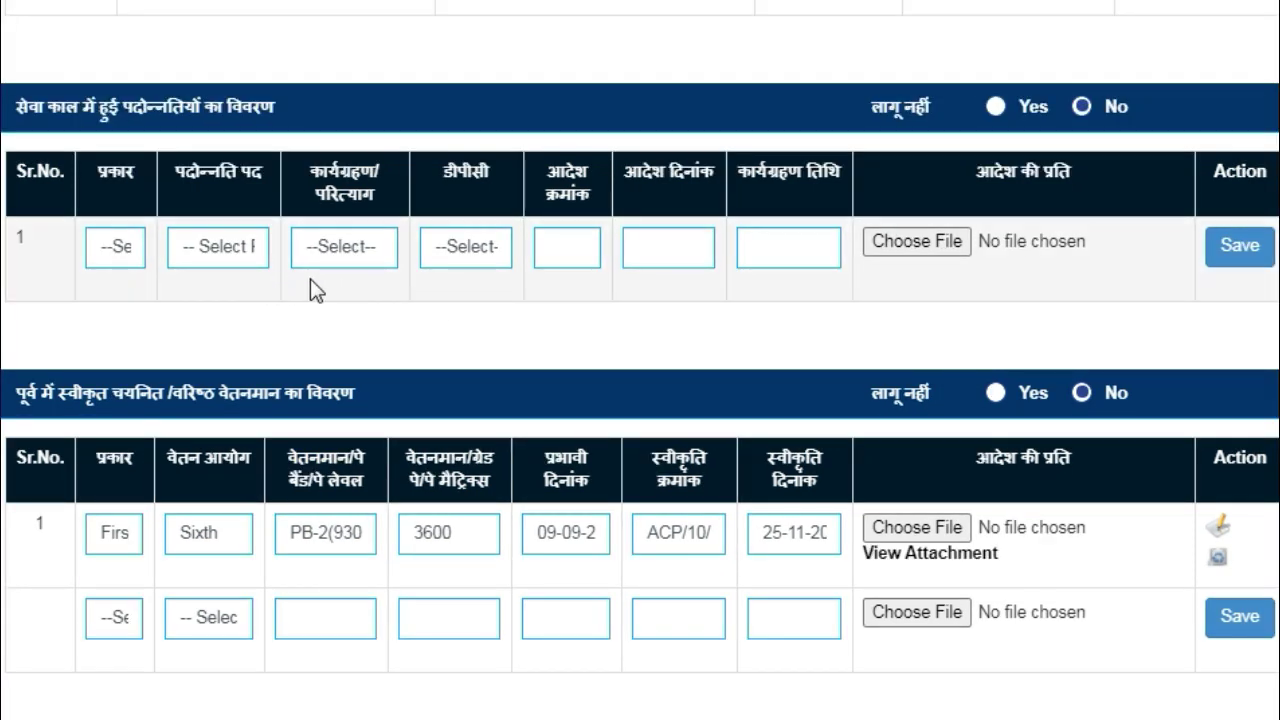
click(1081, 107)
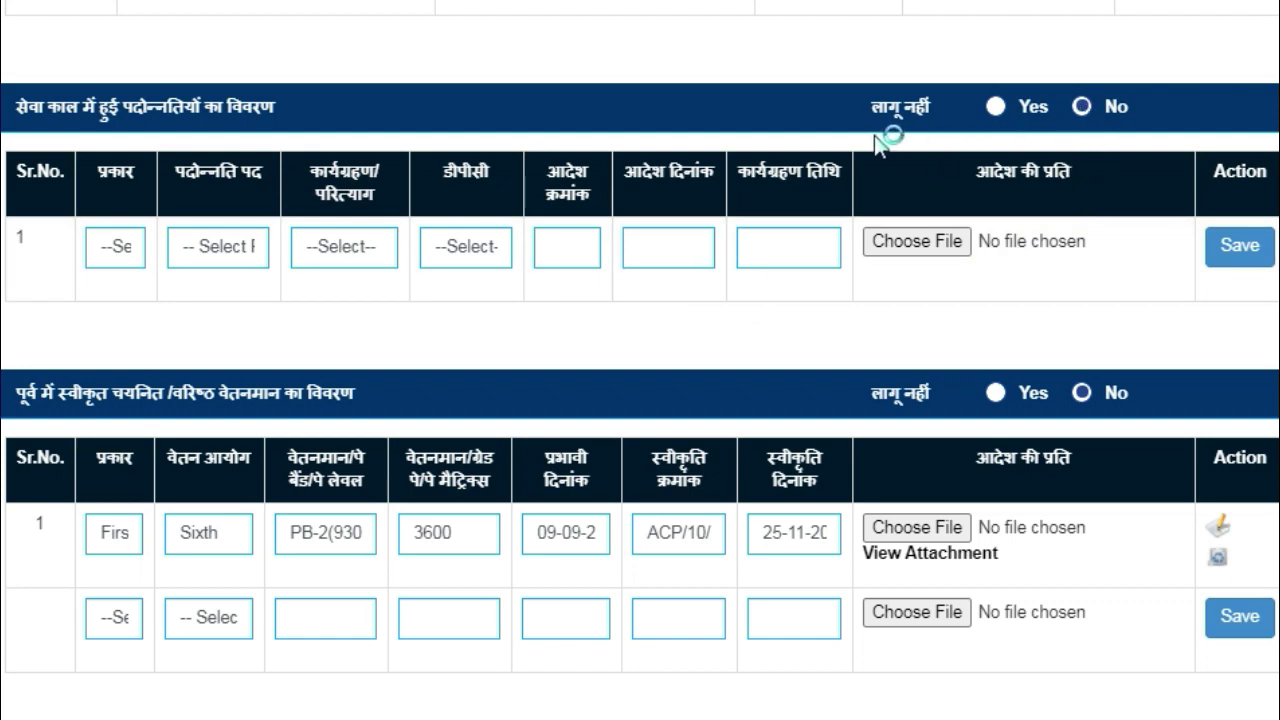
click(1081, 108)
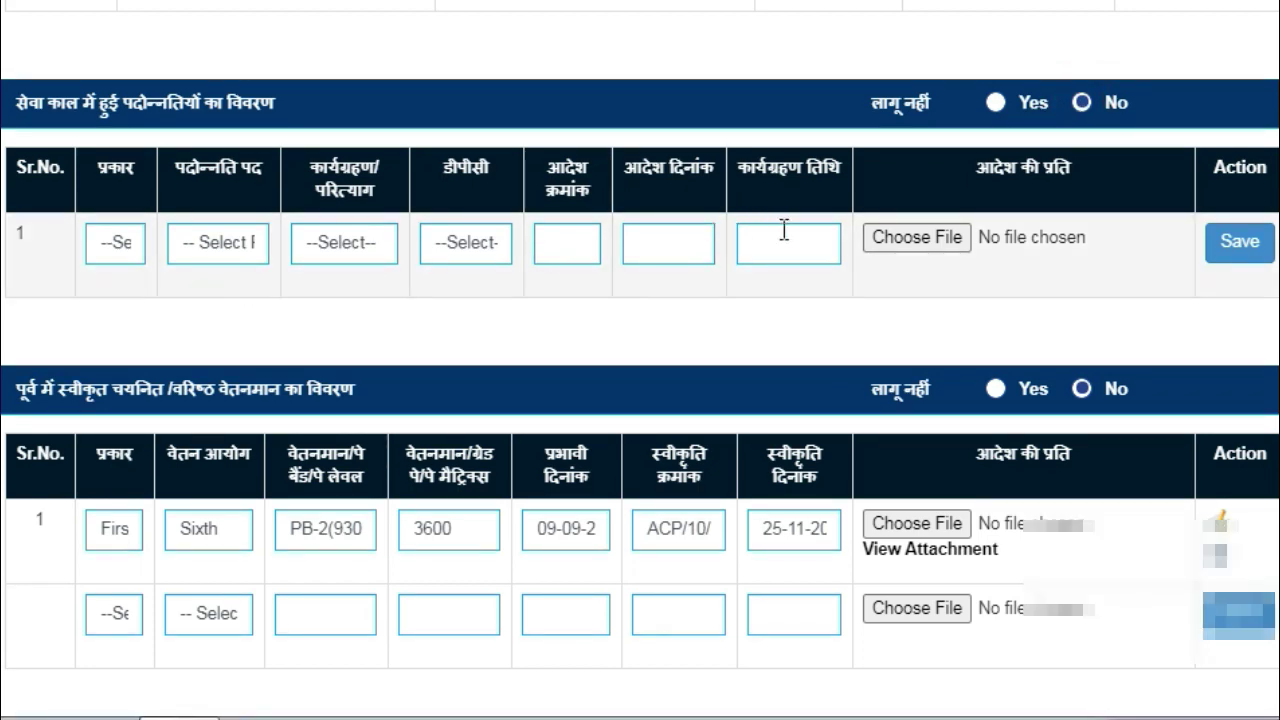
- View the attached order in the first row of the previously sanctioned selection/senior pay scale details
scroll(866, 296, down, 2)
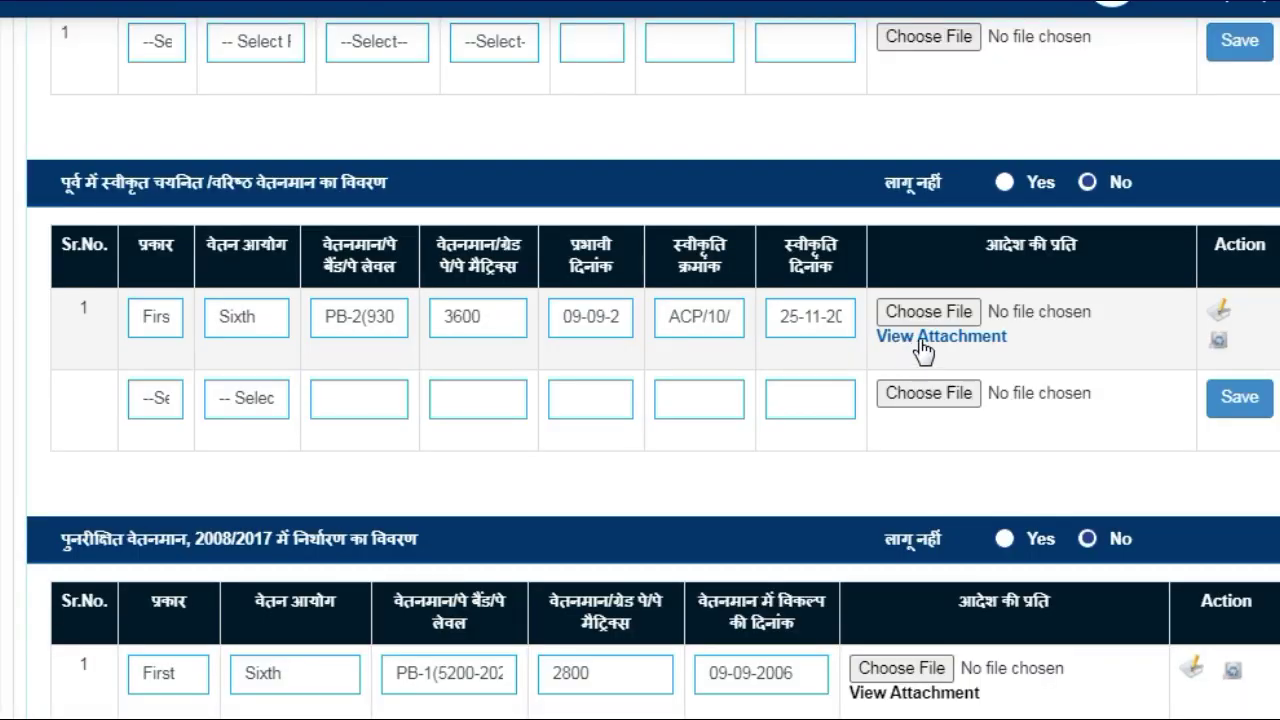
click(917, 334)
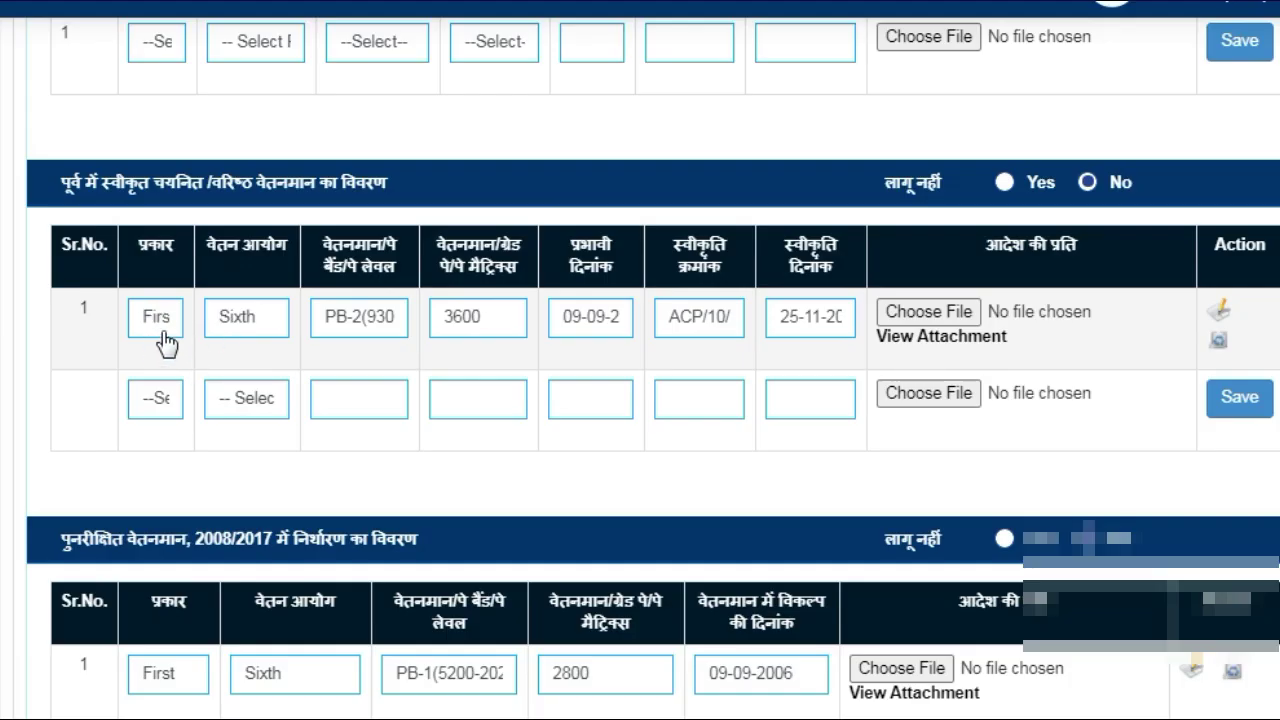
click(162, 334)
click(250, 330)
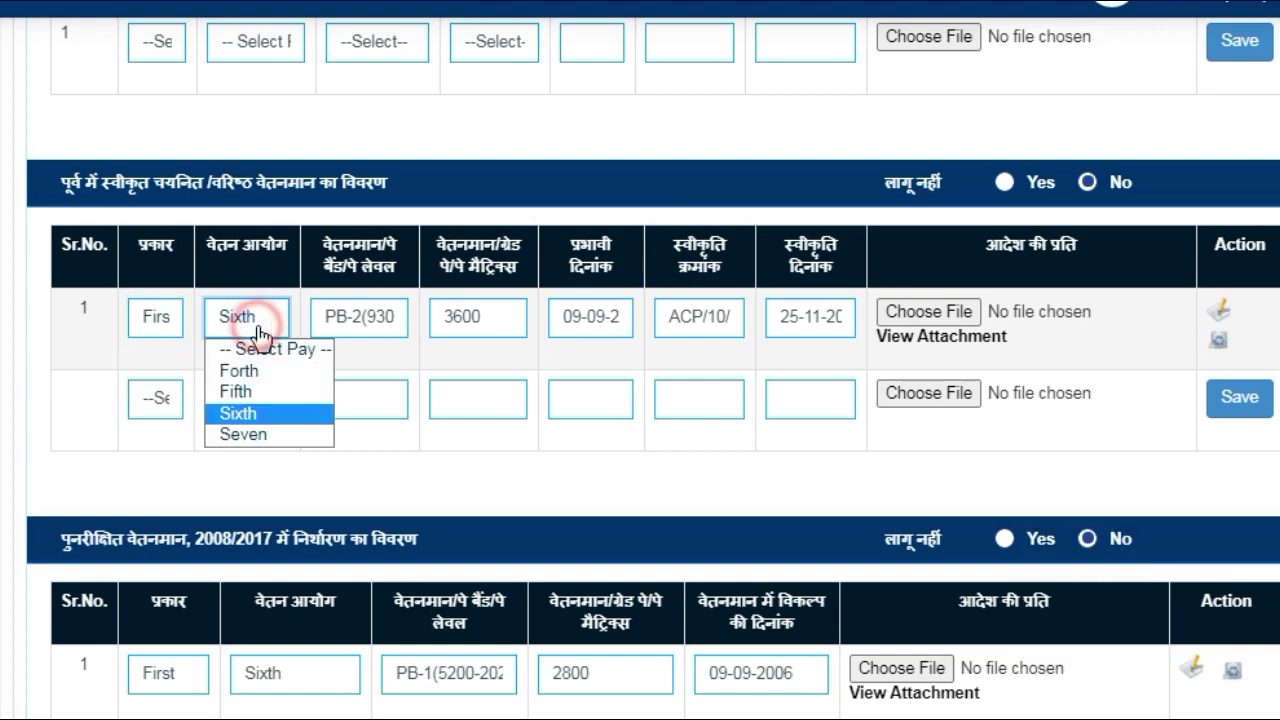
click(386, 330)
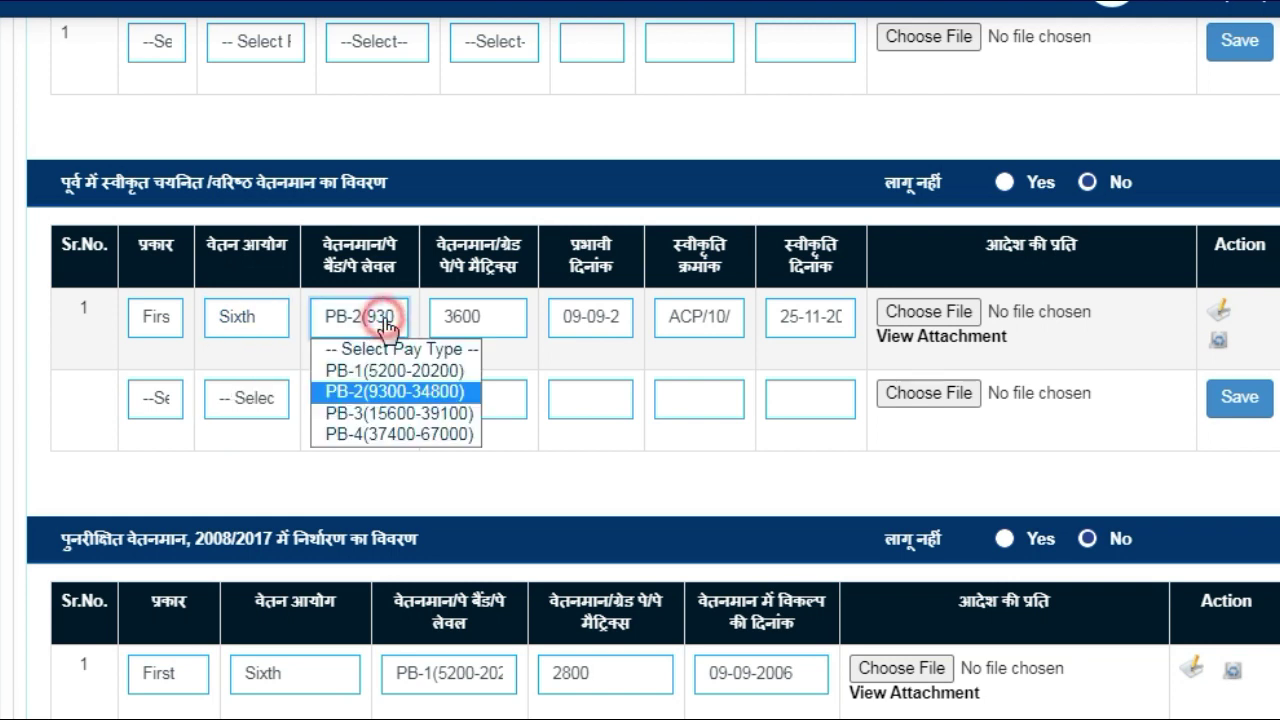
click(436, 393)
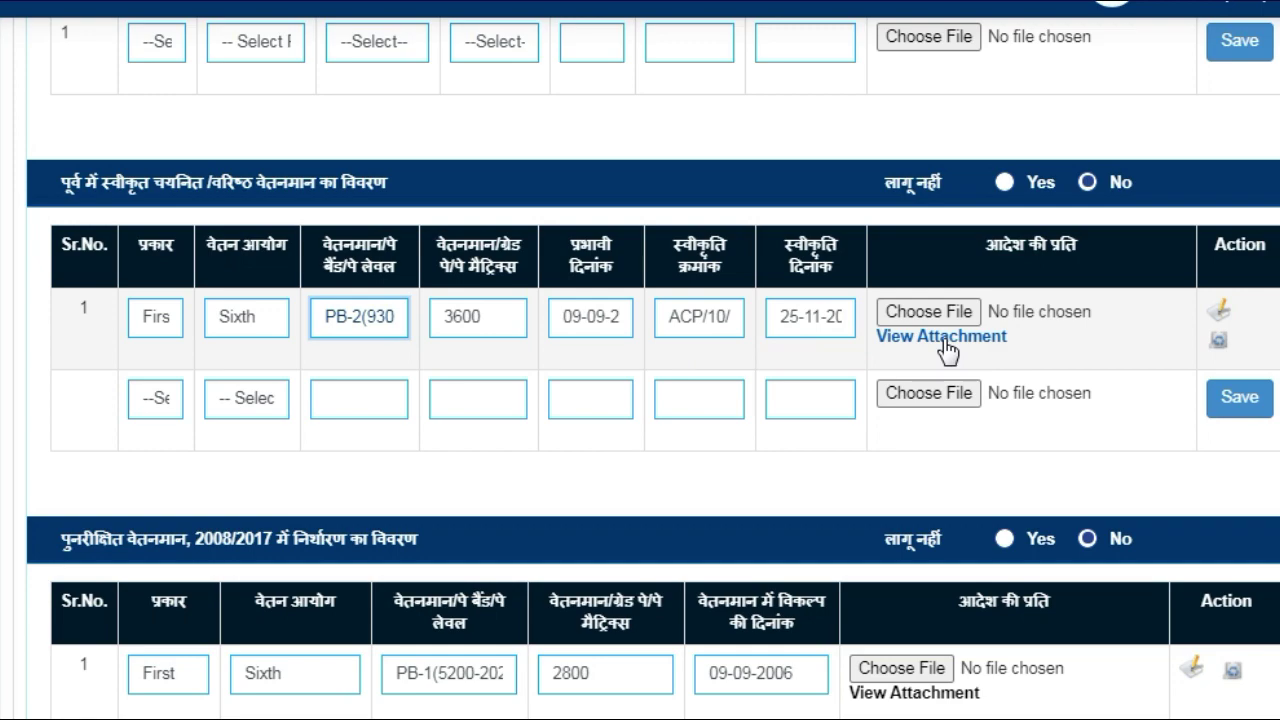
- View the attached pay fixation document for the Seven pay commission row of the 2008/2017 revised pay scale details
scroll(822, 432, down, 4)
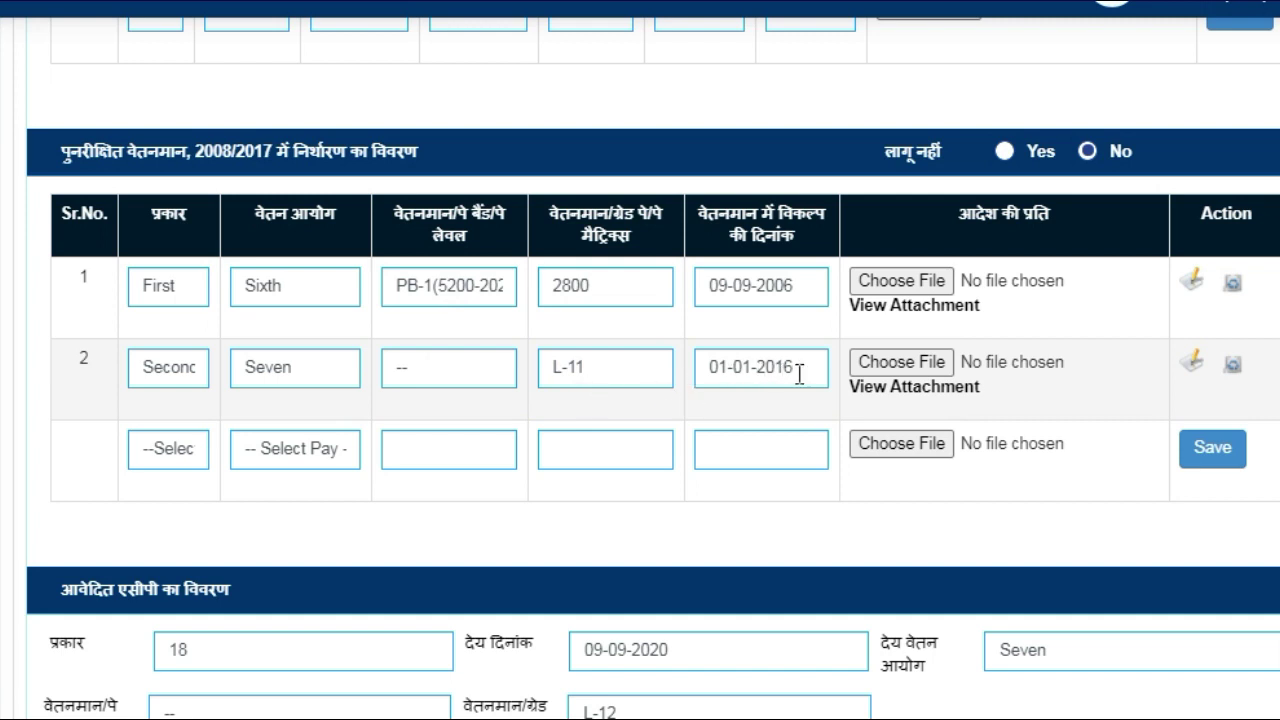
click(907, 392)
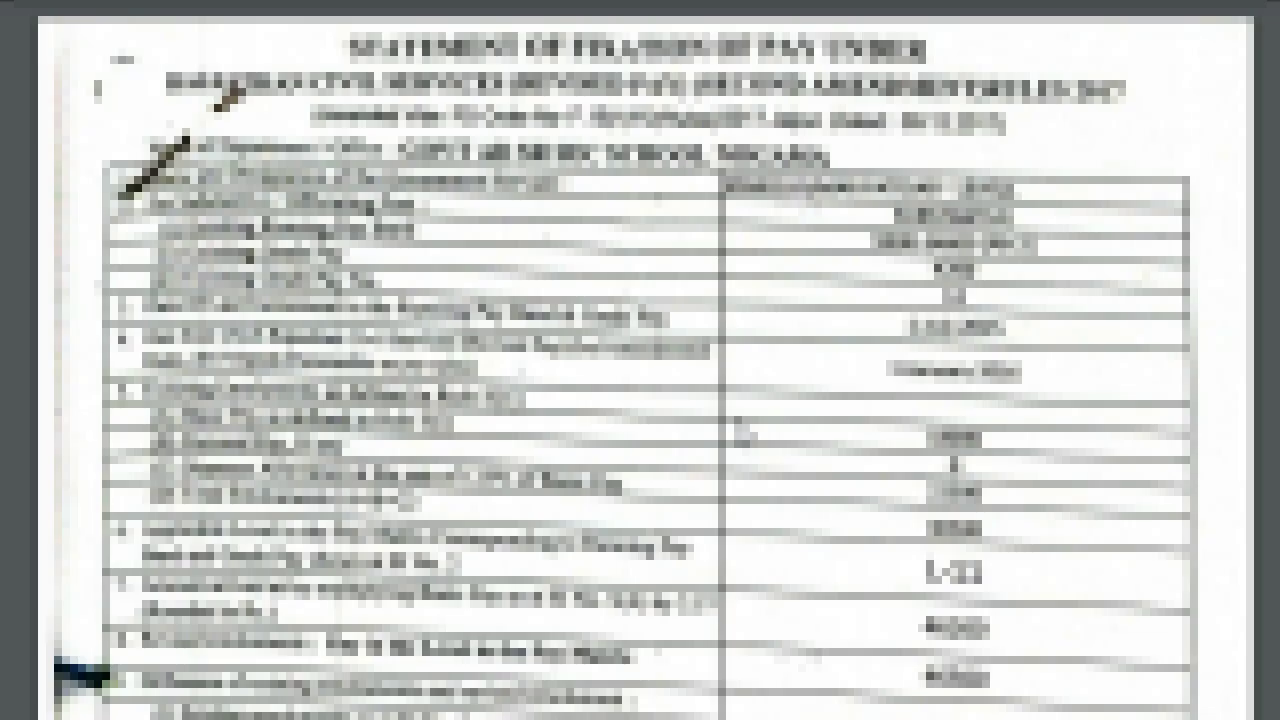
scroll(805, 462, down, 20)
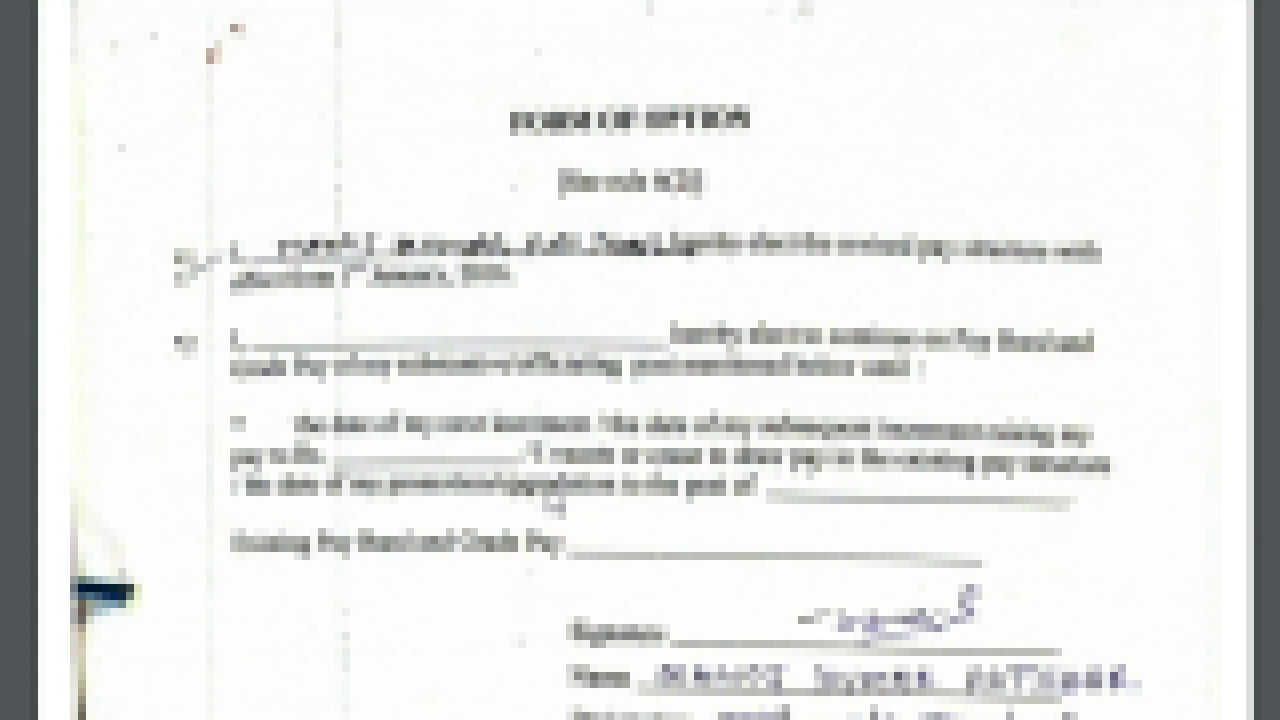
- Read through the rest of the attached option form and pay fixation document, and close it
scroll(555, 505, down, 5)
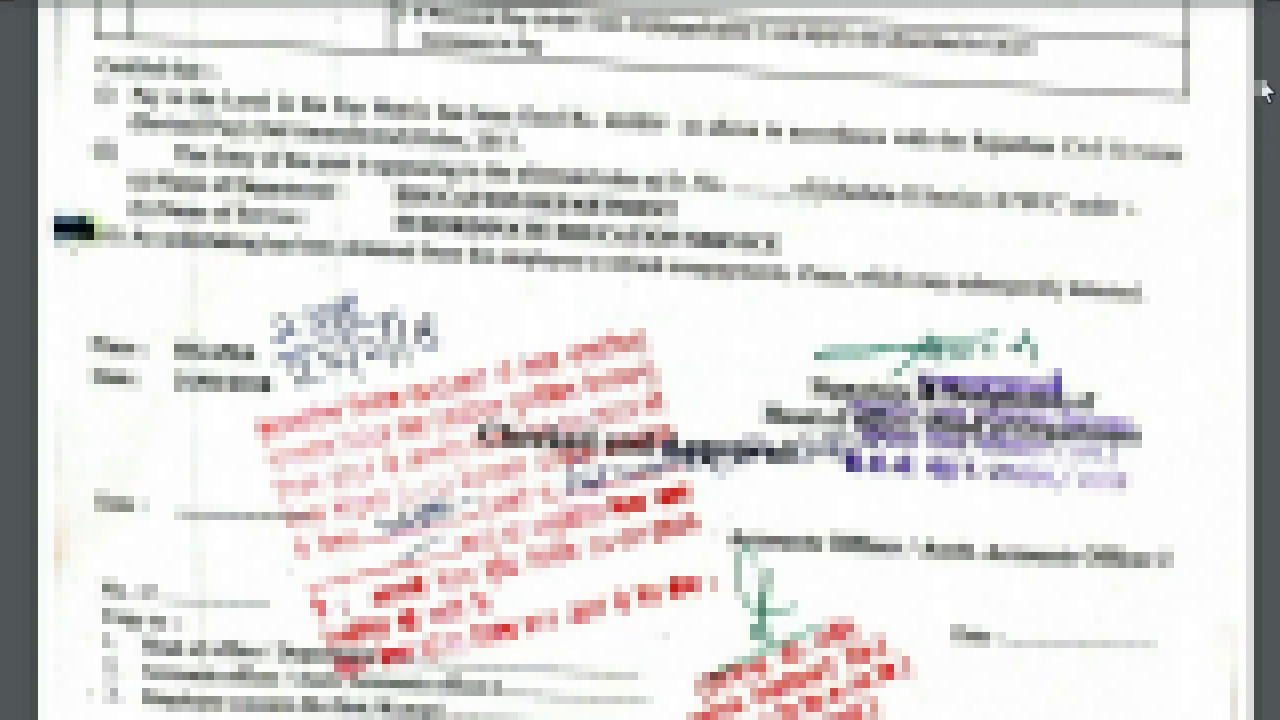
key(ctrl+w)
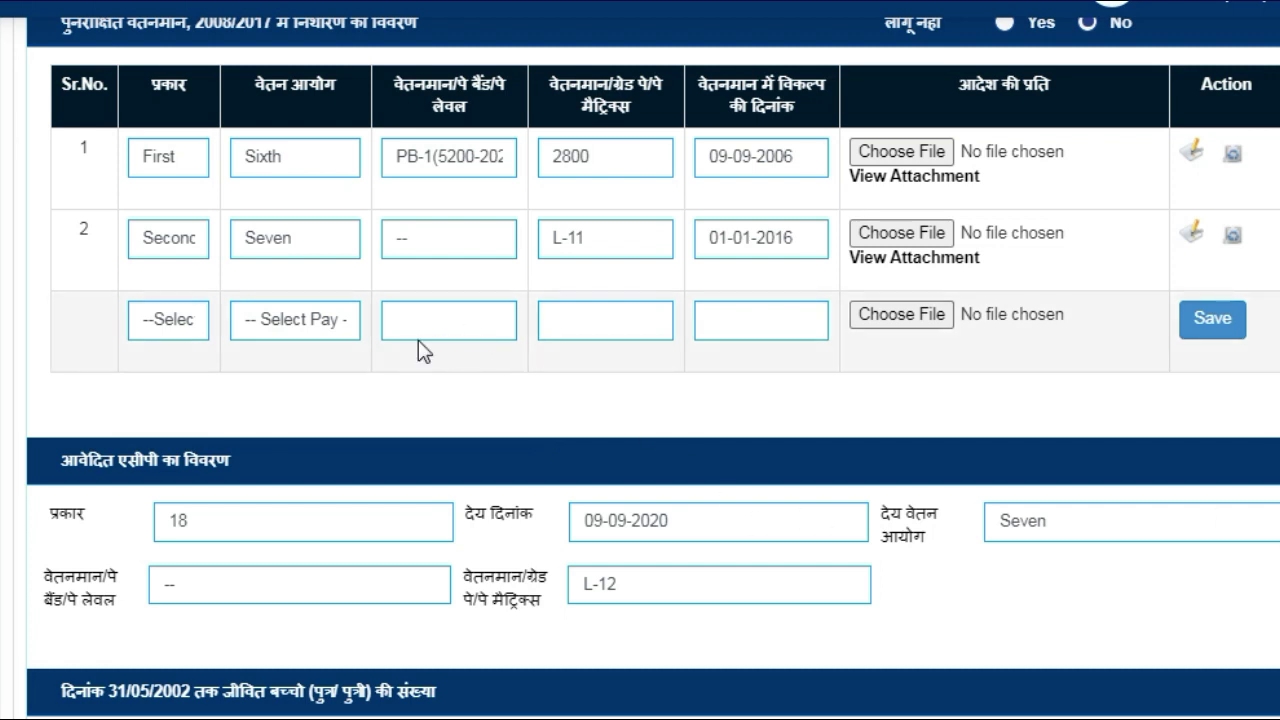
- Select 18 as the type (प्रकार) in the applied ACP details section (आवेदित एसीपी का विवरण)
scroll(418, 340, down, 3)
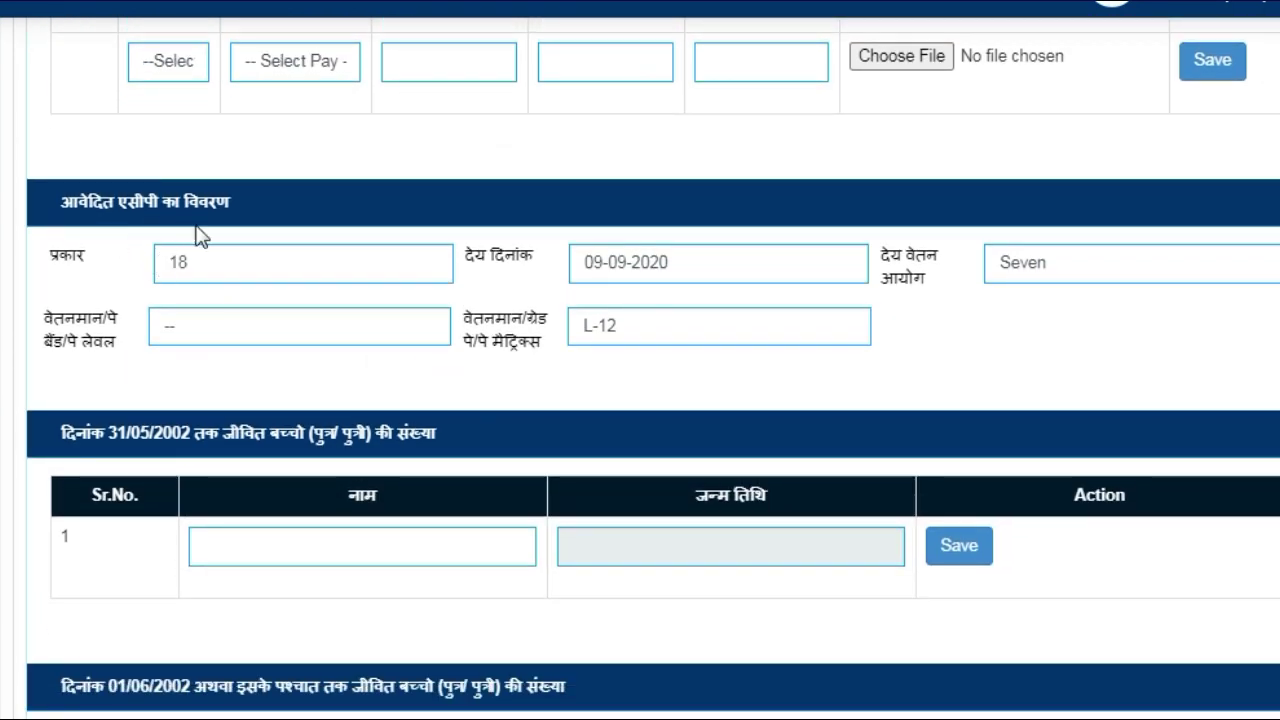
click(268, 266)
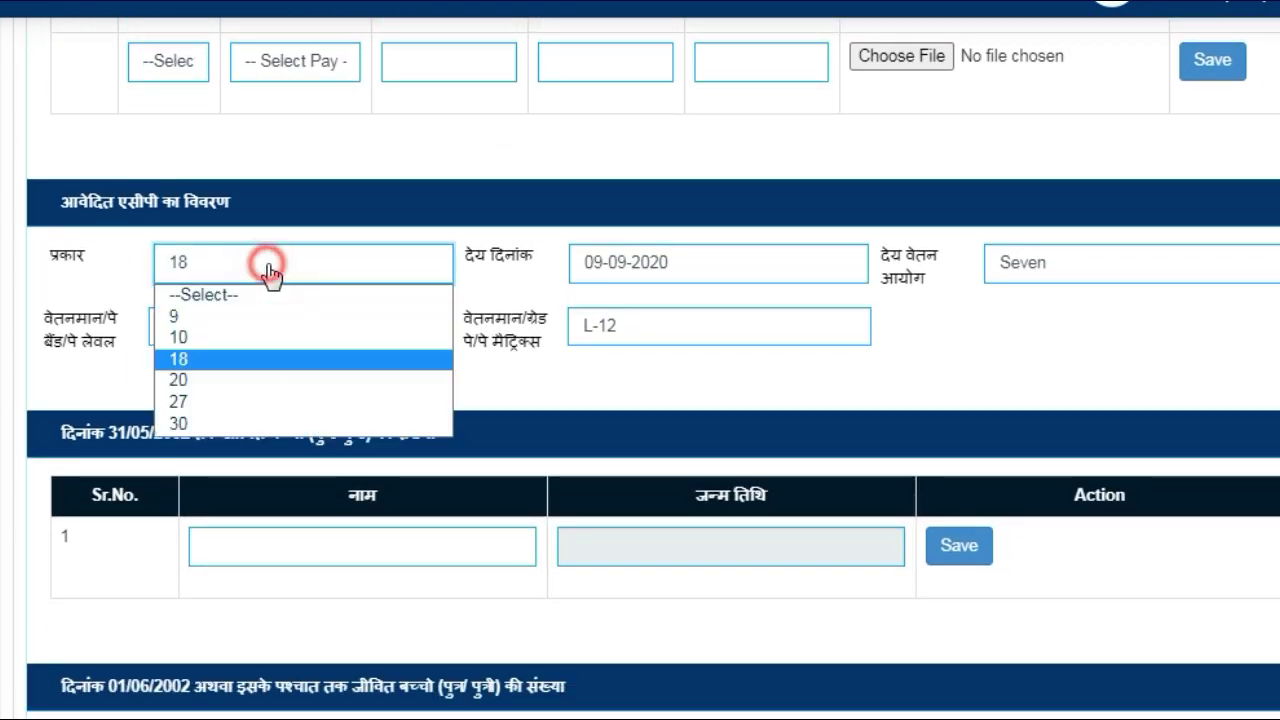
click(222, 360)
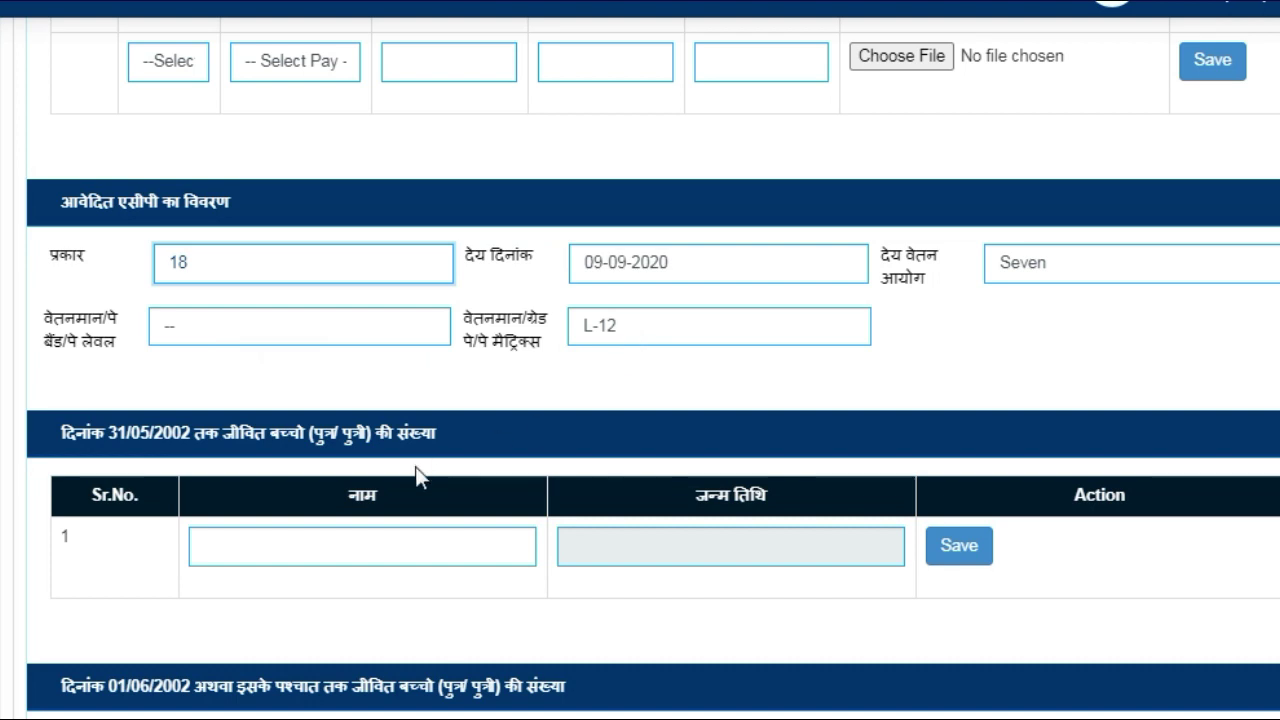
- Review both sections on living children, the child declaration and the CCA penalty answer, and update the application
scroll(207, 218, down, 3)
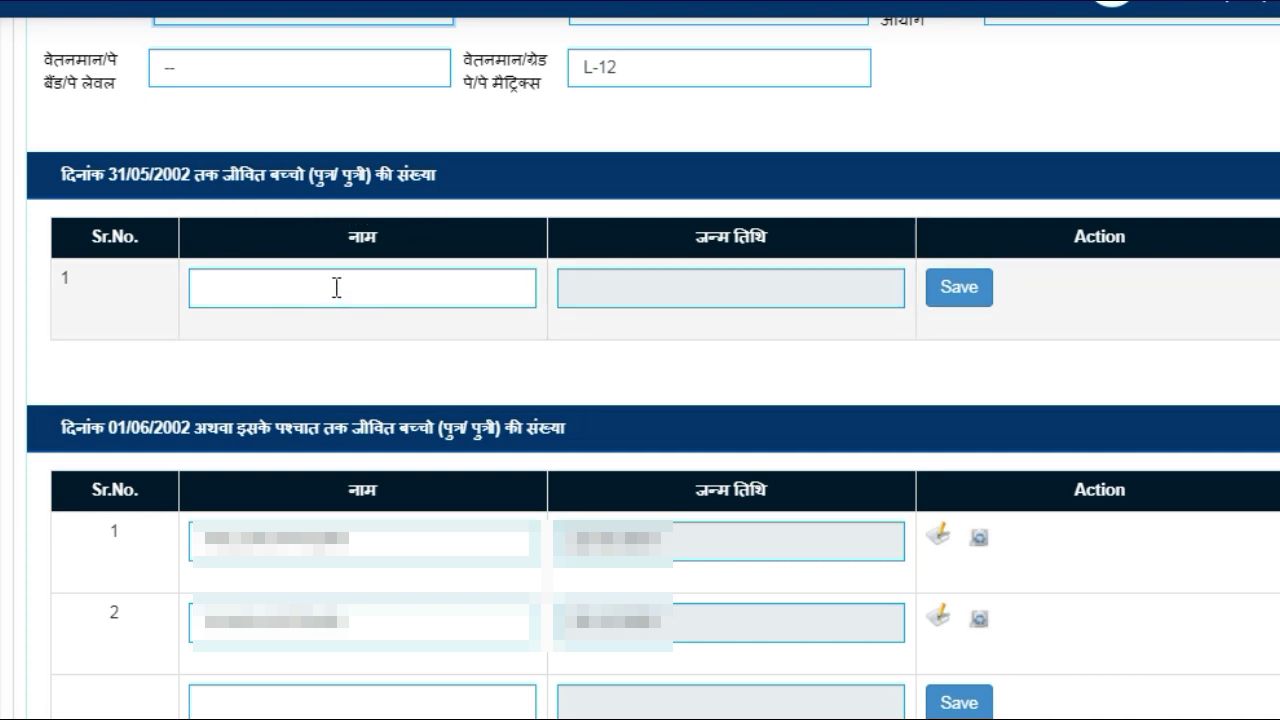
scroll(911, 312, down, 3)
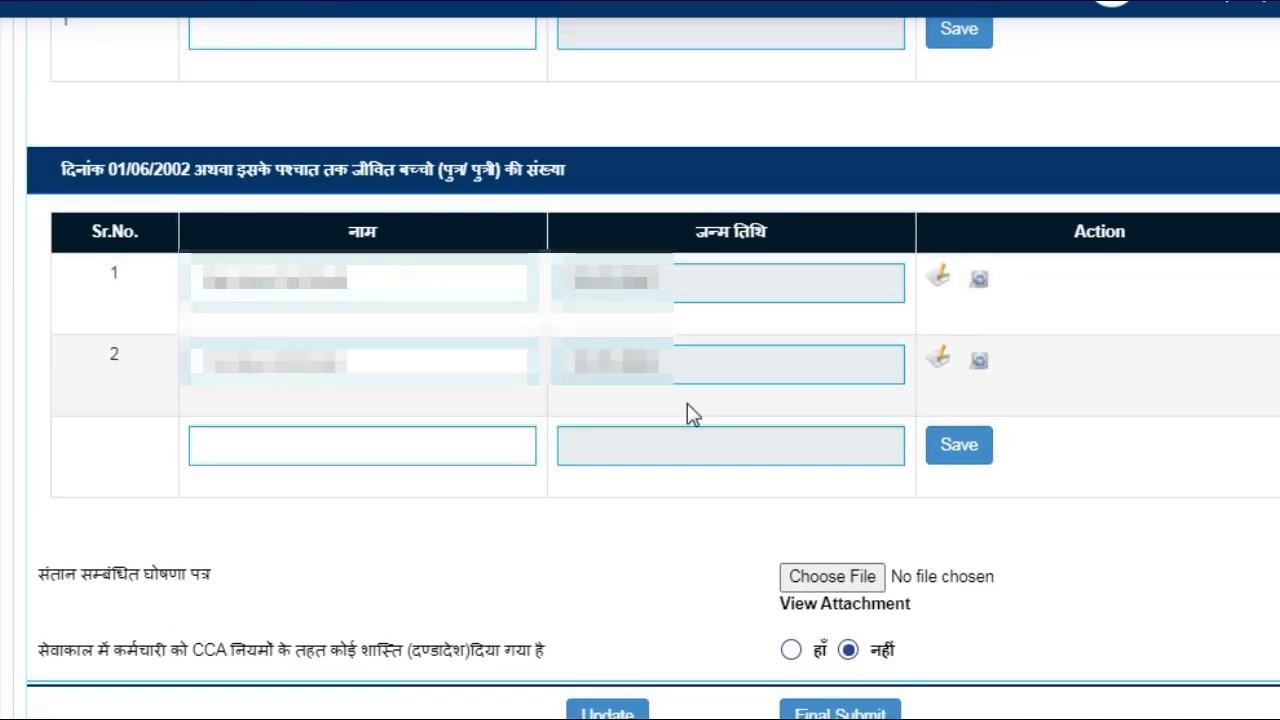
scroll(790, 163, down, 1)
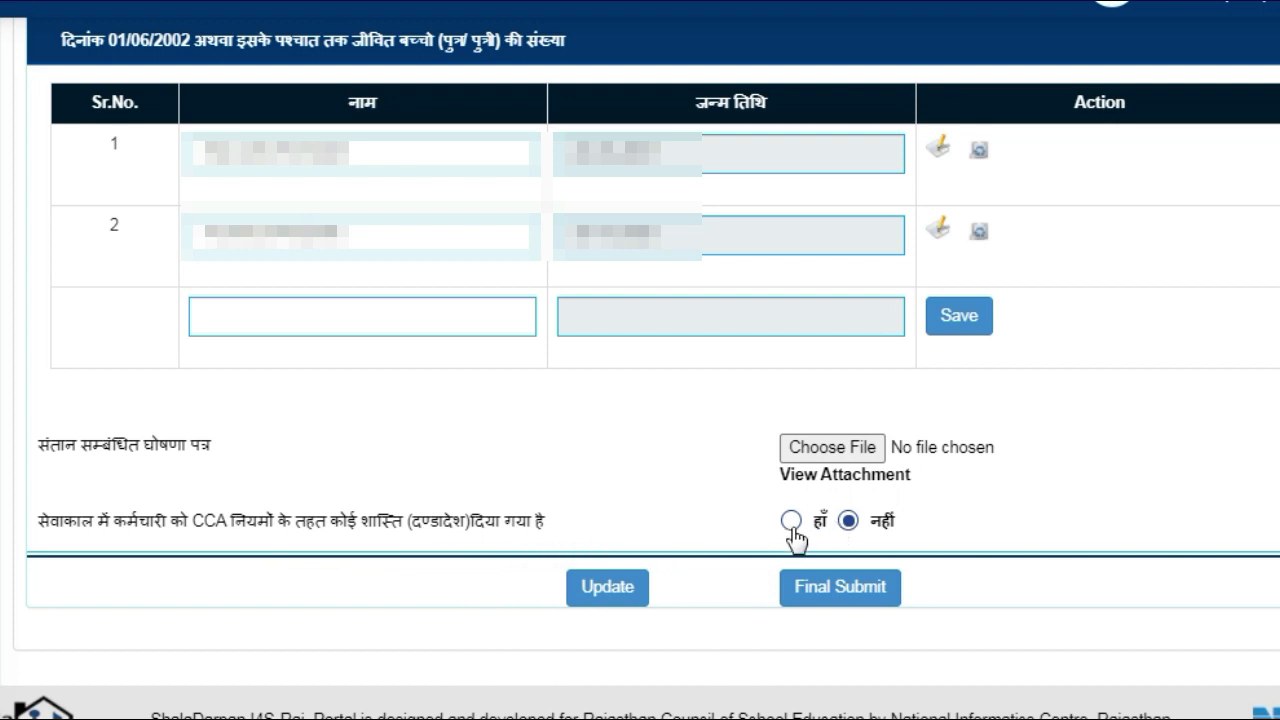
click(628, 592)
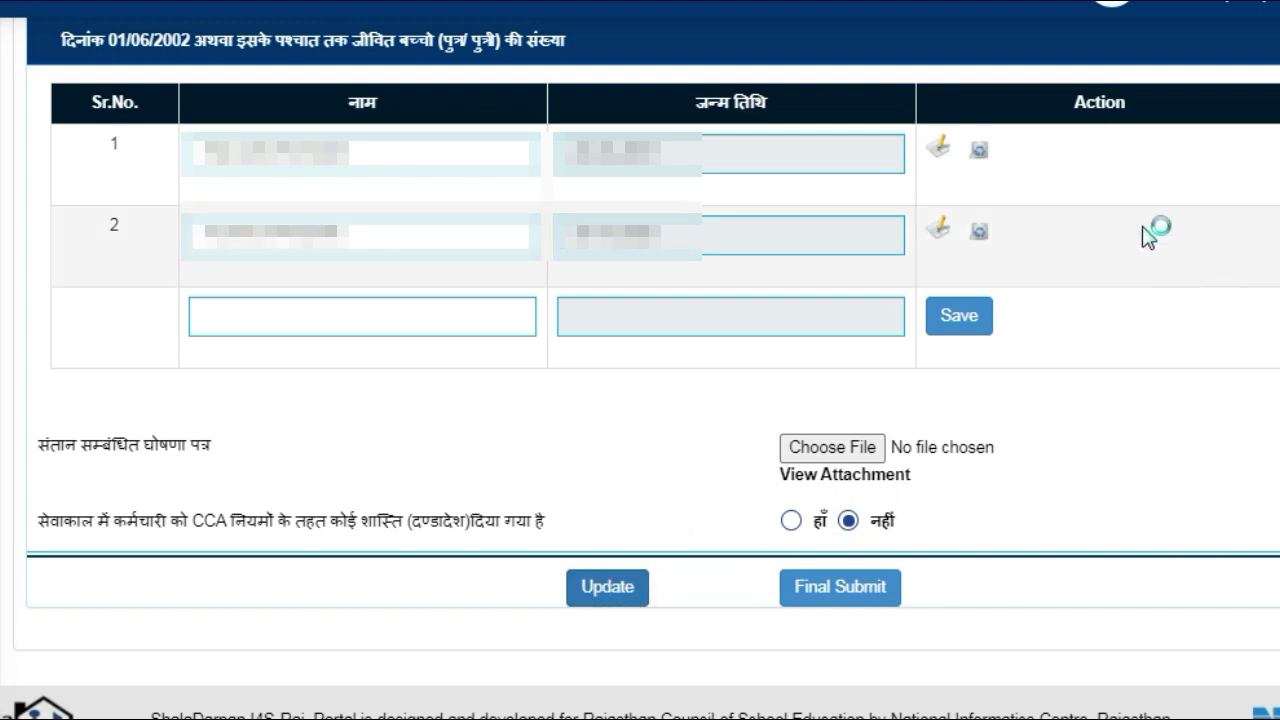
- Request the final submission of the application, but decline the confirmation to forward the entry
click(860, 594)
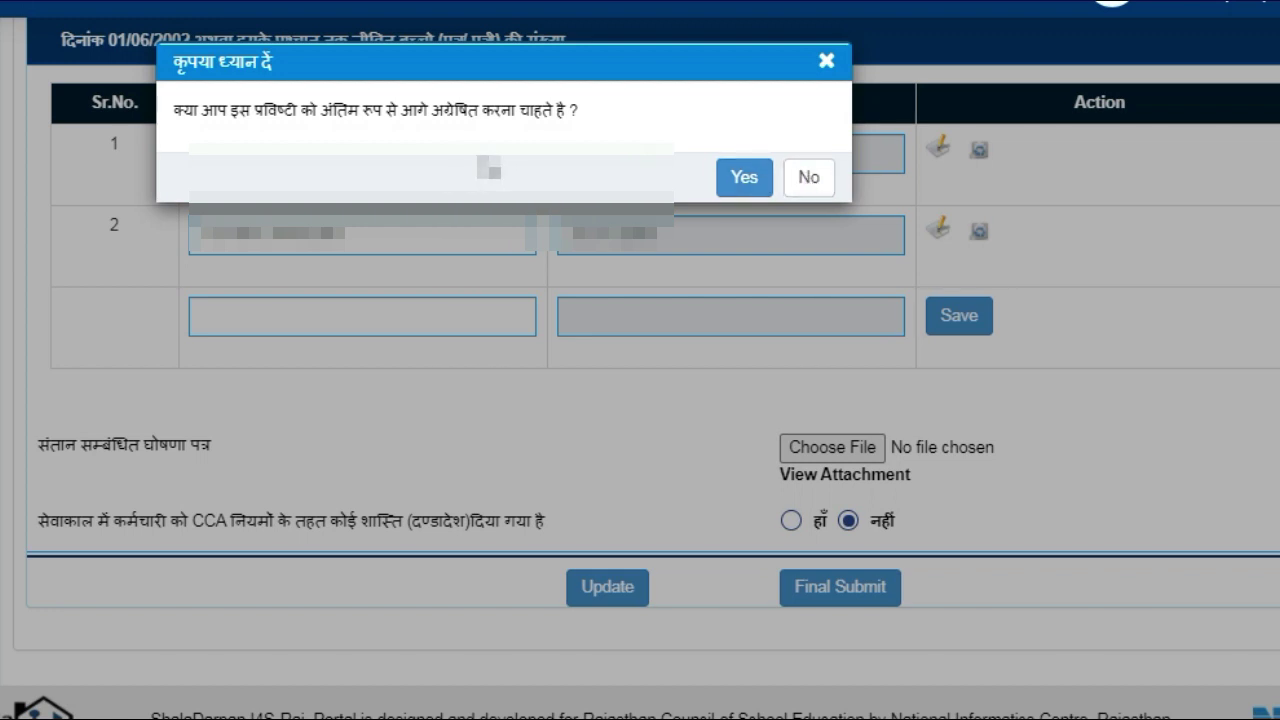
click(810, 180)
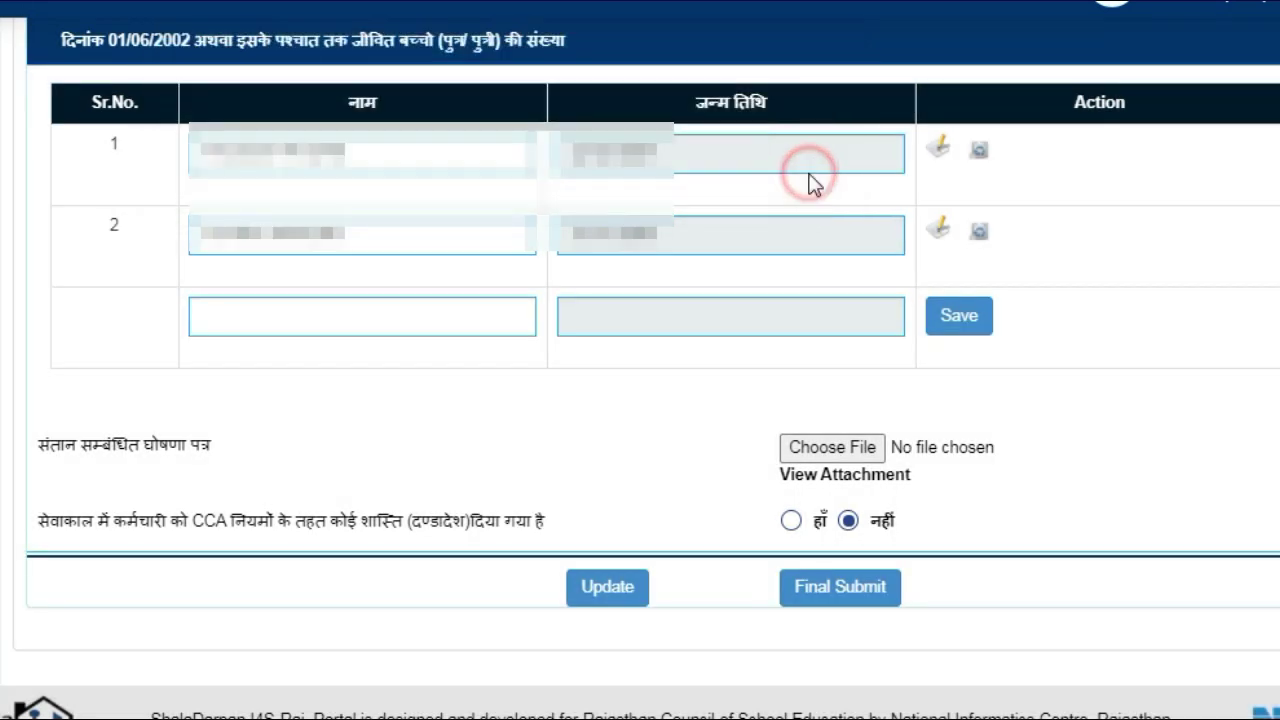